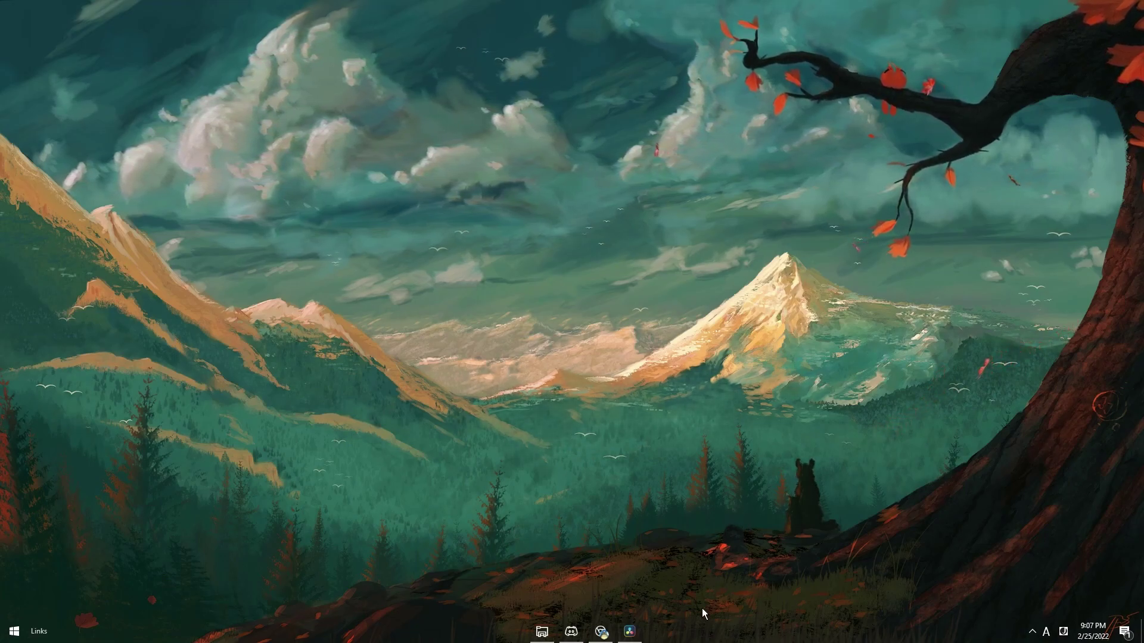
# - Switch to Chrome and preview the MADE Outer Sans Bold font file and Godly Free Ident template.setting in the Drive folder
pyautogui.click(602, 632)
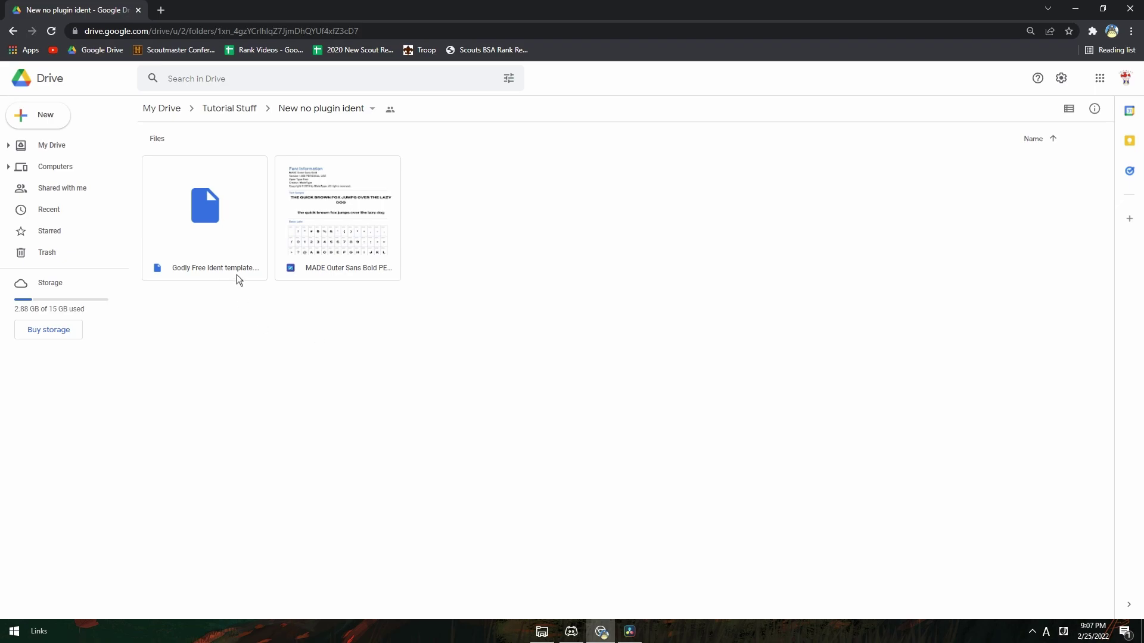
pyautogui.doubleClick(365, 218)
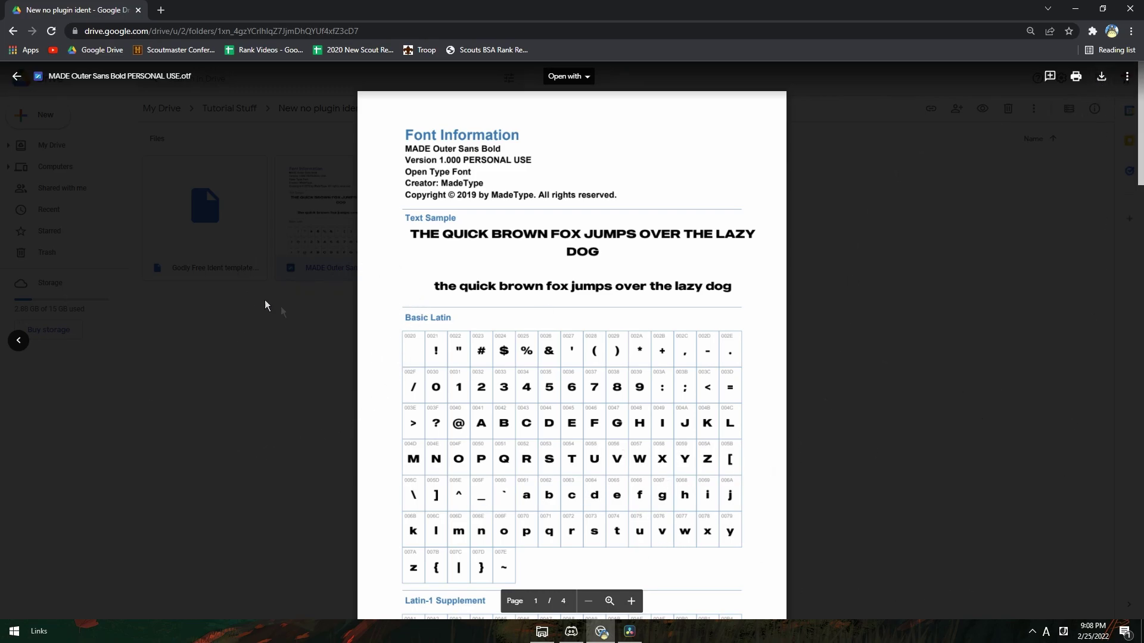
pyautogui.click(269, 366)
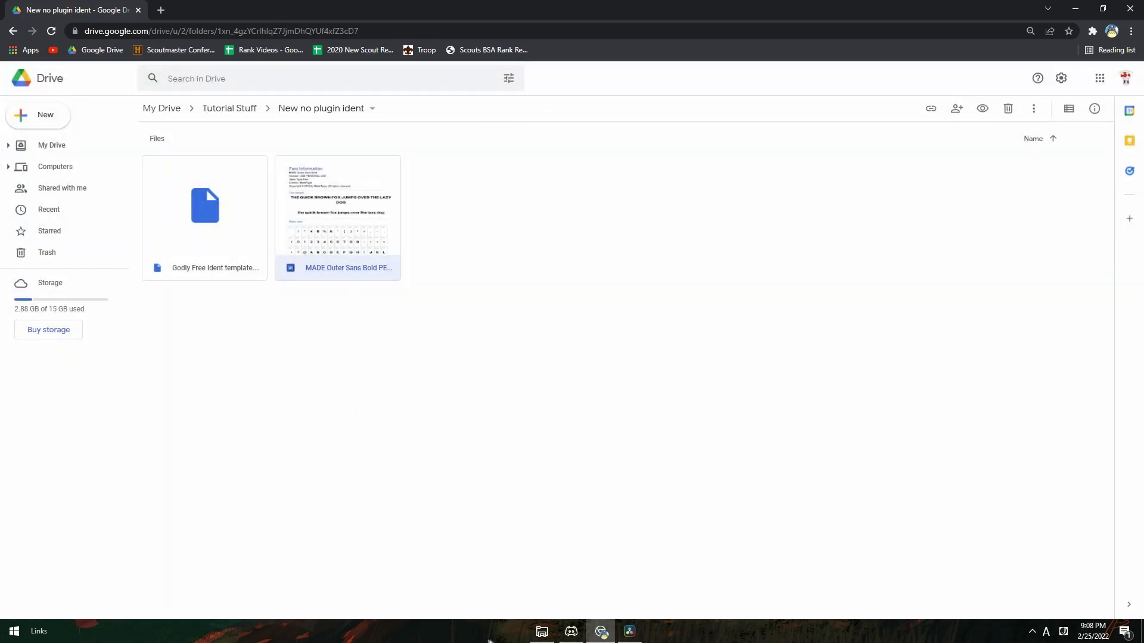
pyautogui.doubleClick(194, 228)
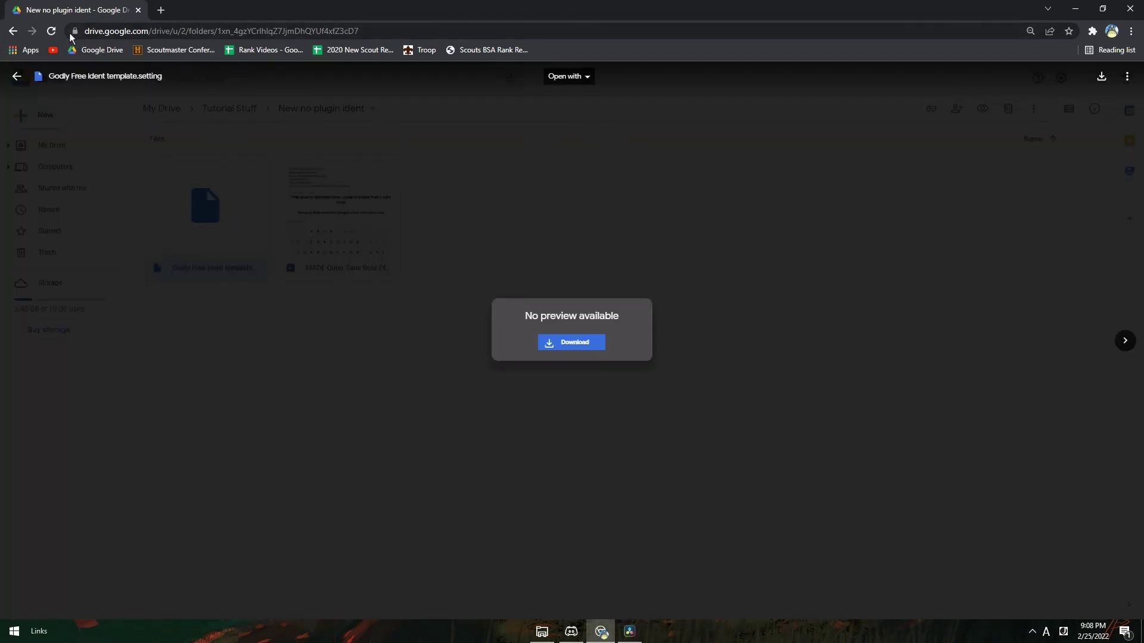
pyautogui.click(372, 337)
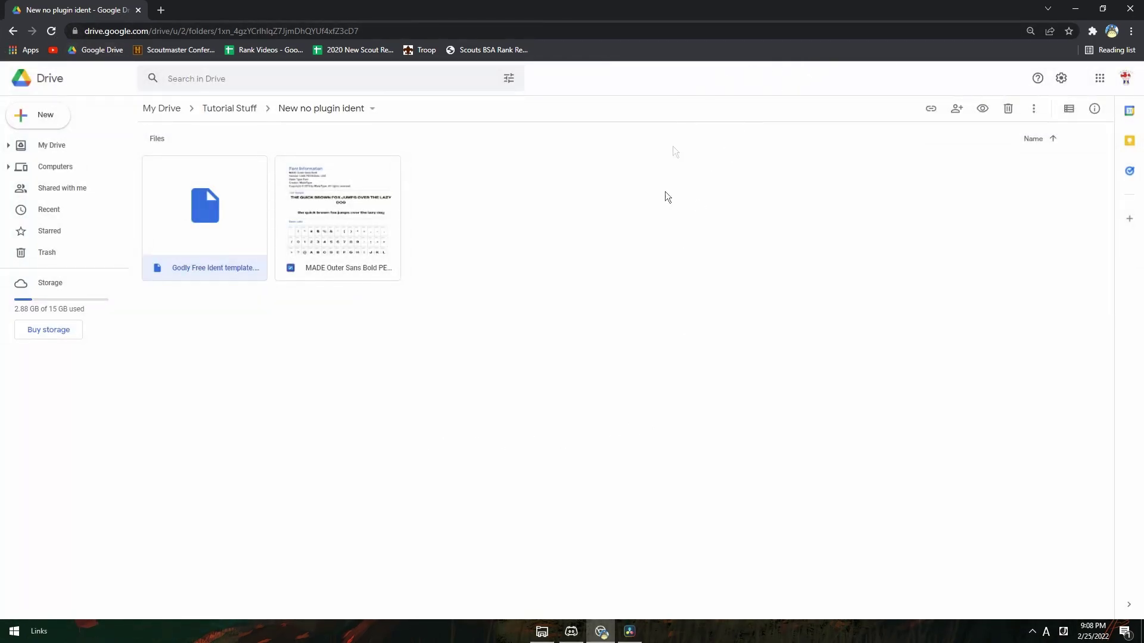
# - Switch to DaVinci Resolve and delete every node except MediaOut1 from the Fusion node graph
pyautogui.click(630, 631)
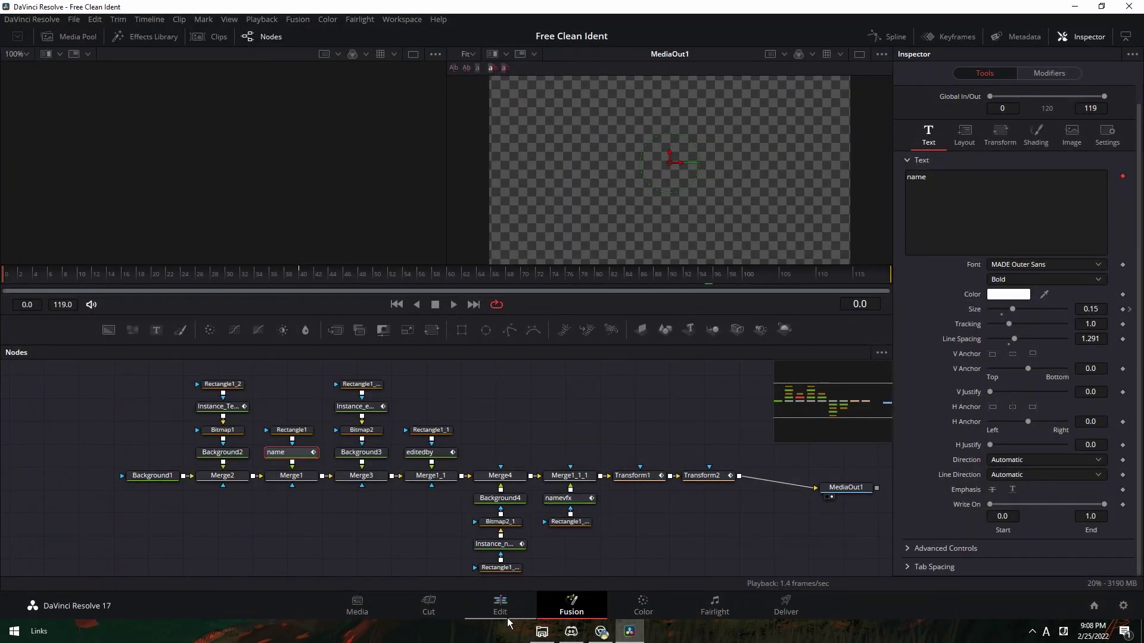
pyautogui.scroll(-4, 656, 495)
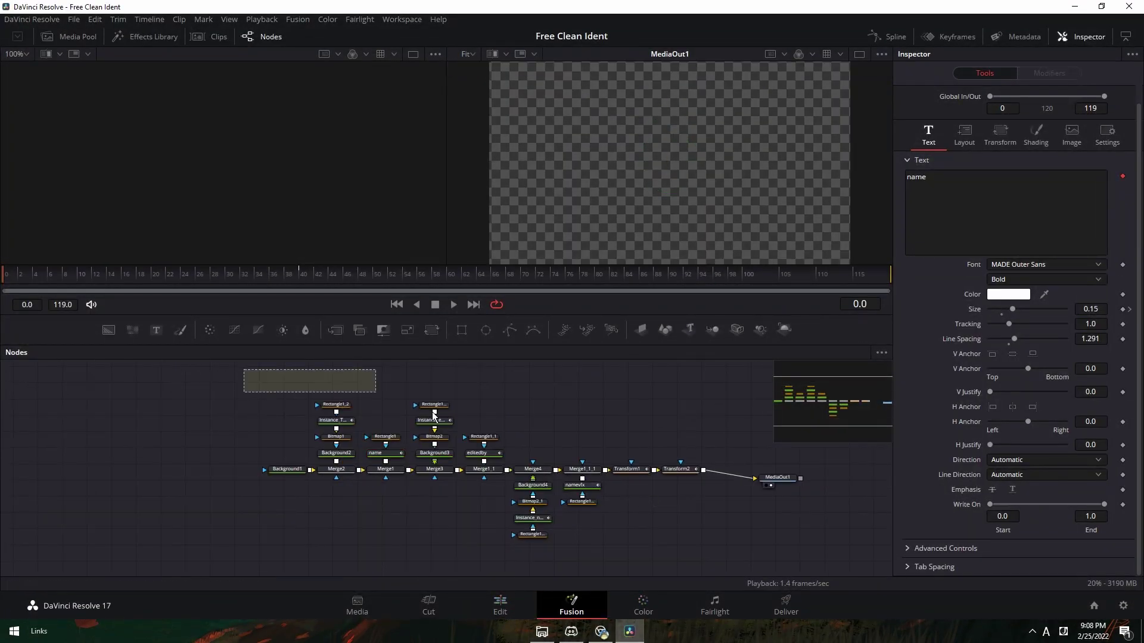
pyautogui.moveTo(433, 416); pyautogui.dragTo(717, 542)
pyautogui.press('Delete')
# - Go to the Edit page and find Fusion Composition among the Toolbox effects and on the timeline
pyautogui.click(478, 616)
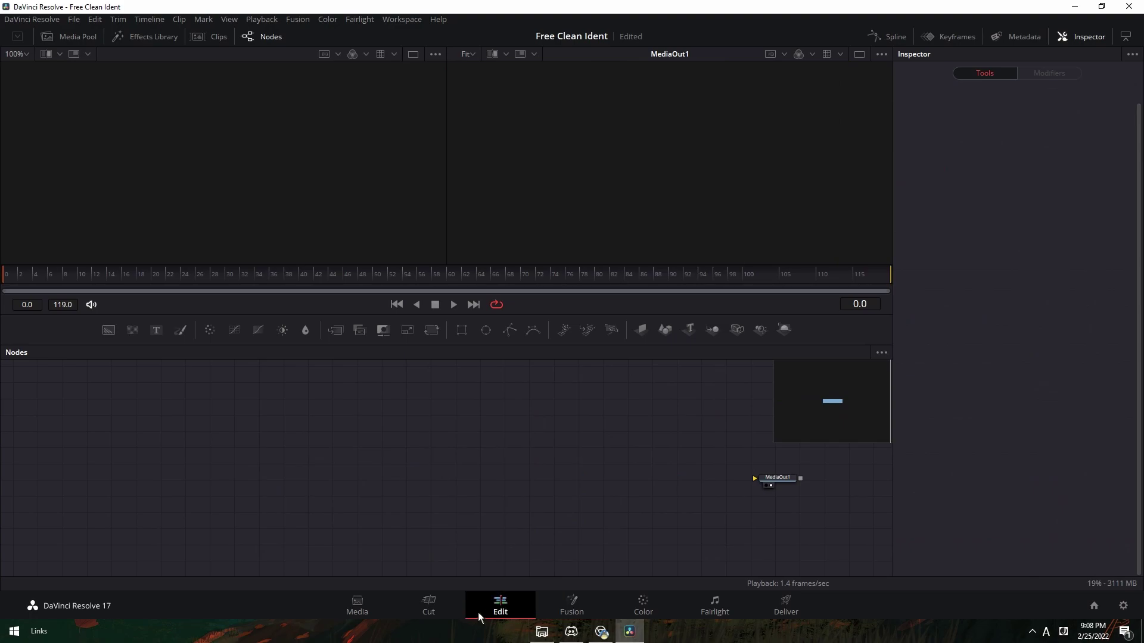
pyautogui.moveTo(428, 456); pyautogui.dragTo(396, 453)
pyautogui.click(607, 471)
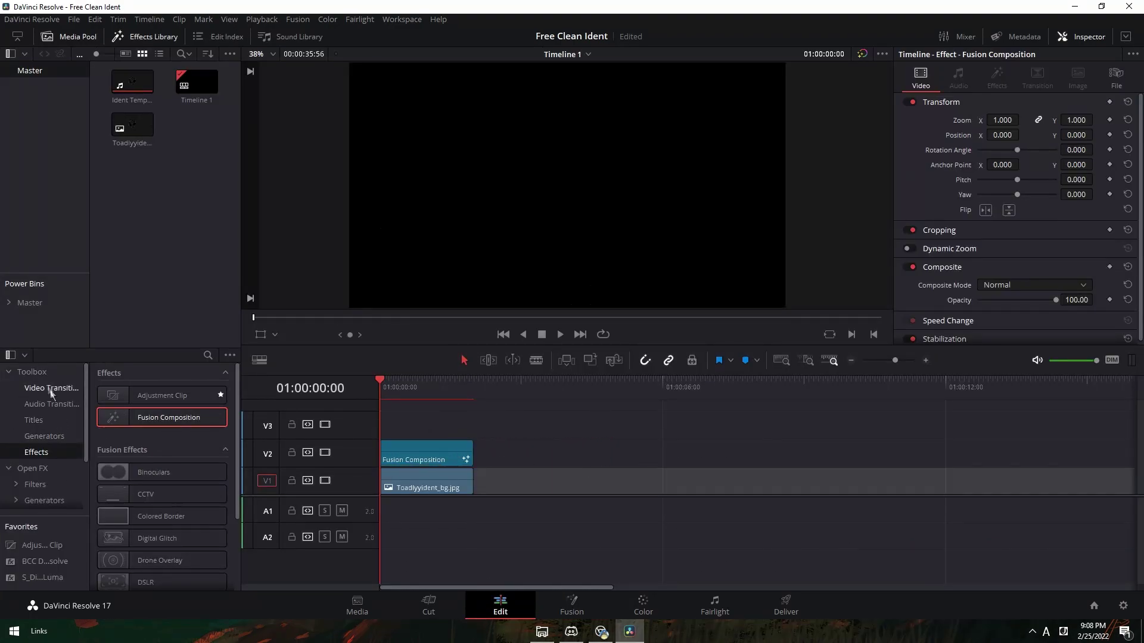
pyautogui.click(41, 374)
pyautogui.click(42, 452)
pyautogui.click(430, 459)
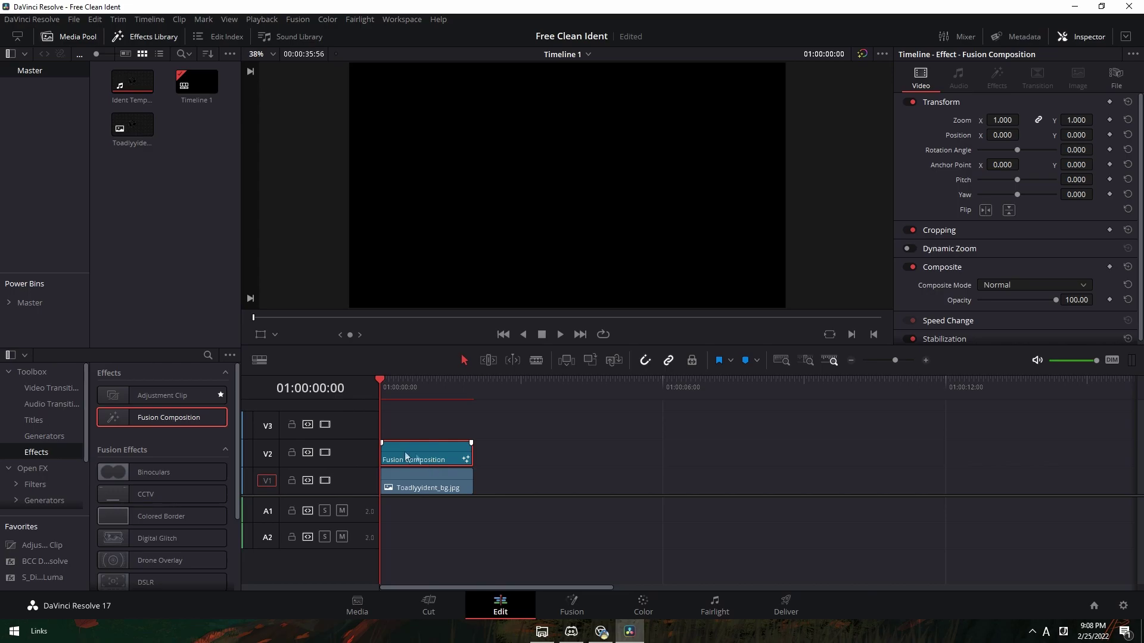
# - Extend the Fusion Composition clip and the Toadlyyident_bg.jpg clip below it to about 5 seconds
pyautogui.click(432, 385)
pyautogui.moveTo(438, 387); pyautogui.dragTo(482, 393)
pyautogui.moveTo(465, 459); pyautogui.dragTo(615, 458)
pyautogui.moveTo(476, 485); pyautogui.dragTo(618, 481)
pyautogui.click(529, 463)
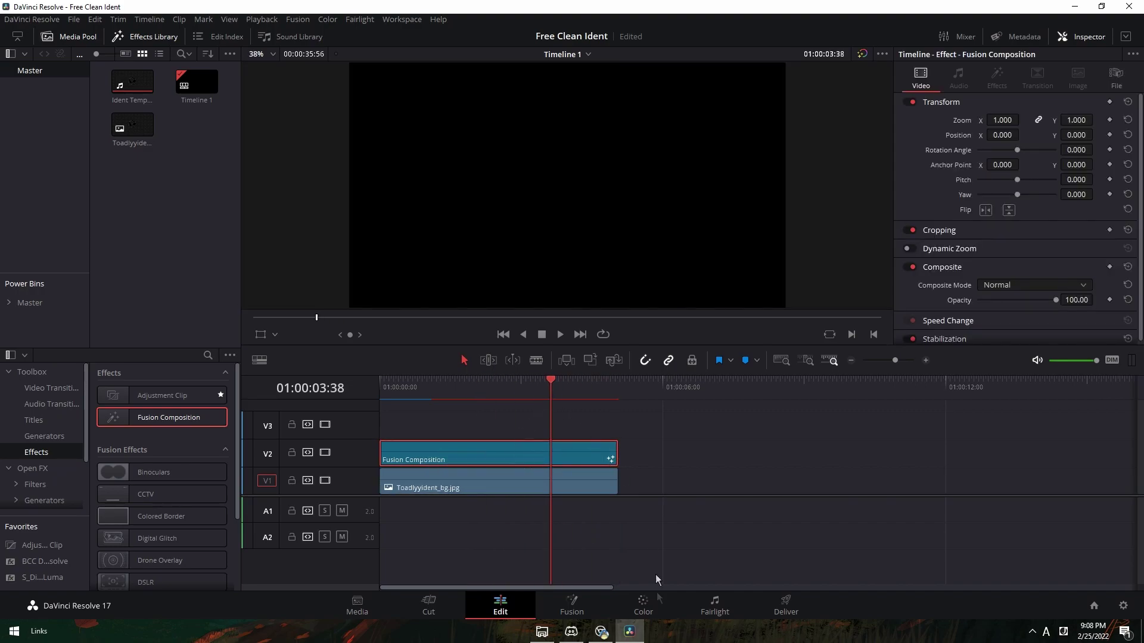
# - Open the extended Fusion Composition clip in the Fusion page
pyautogui.rightClick(535, 467)
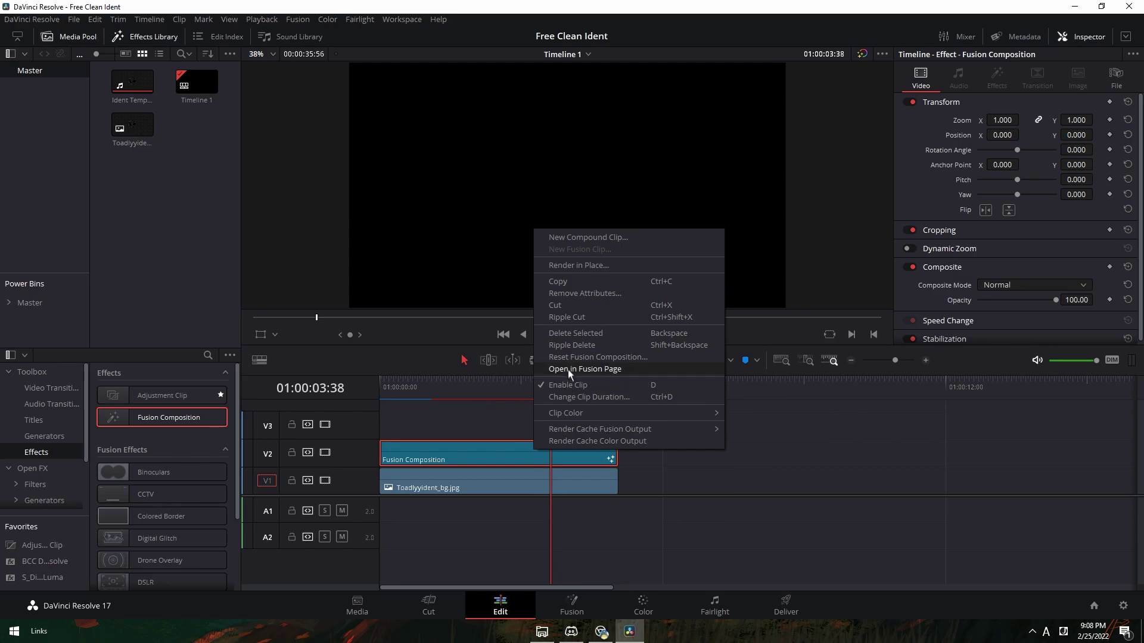
pyautogui.click(596, 368)
pyautogui.moveTo(474, 495); pyautogui.dragTo(397, 484)
pyautogui.scroll(3, 524, 485)
pyautogui.moveTo(524, 484); pyautogui.dragTo(382, 523)
pyautogui.scroll(-2, 445, 503)
# - Import Godly Free Ident template.setting from the Tutorials Stuff folder into the node graph and close File Explorer
pyautogui.click(541, 631)
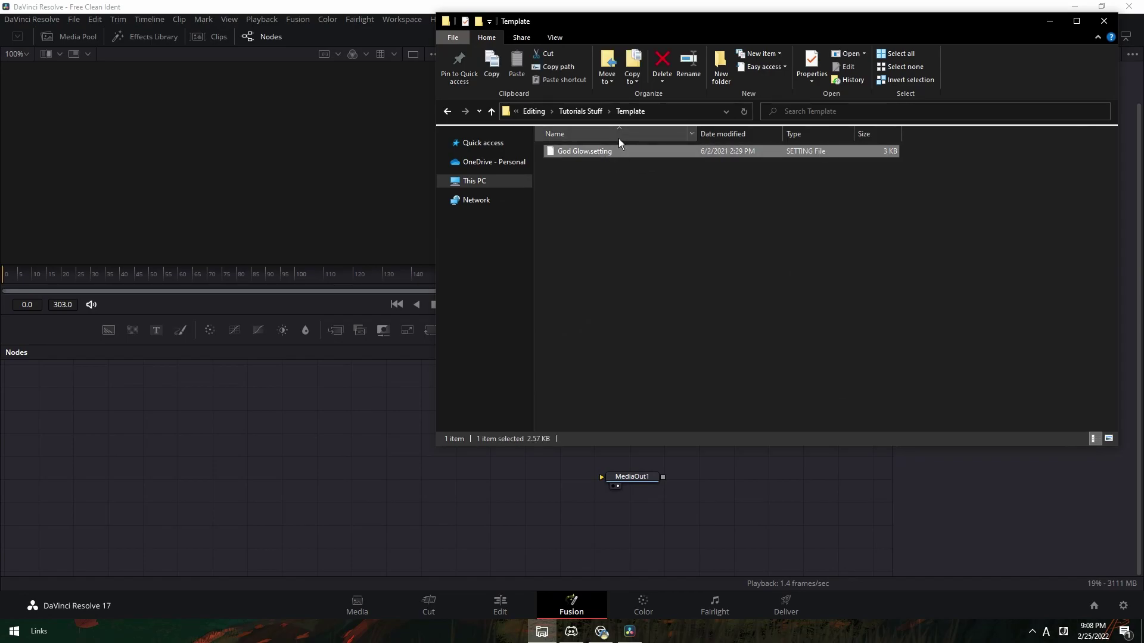
pyautogui.click(577, 112)
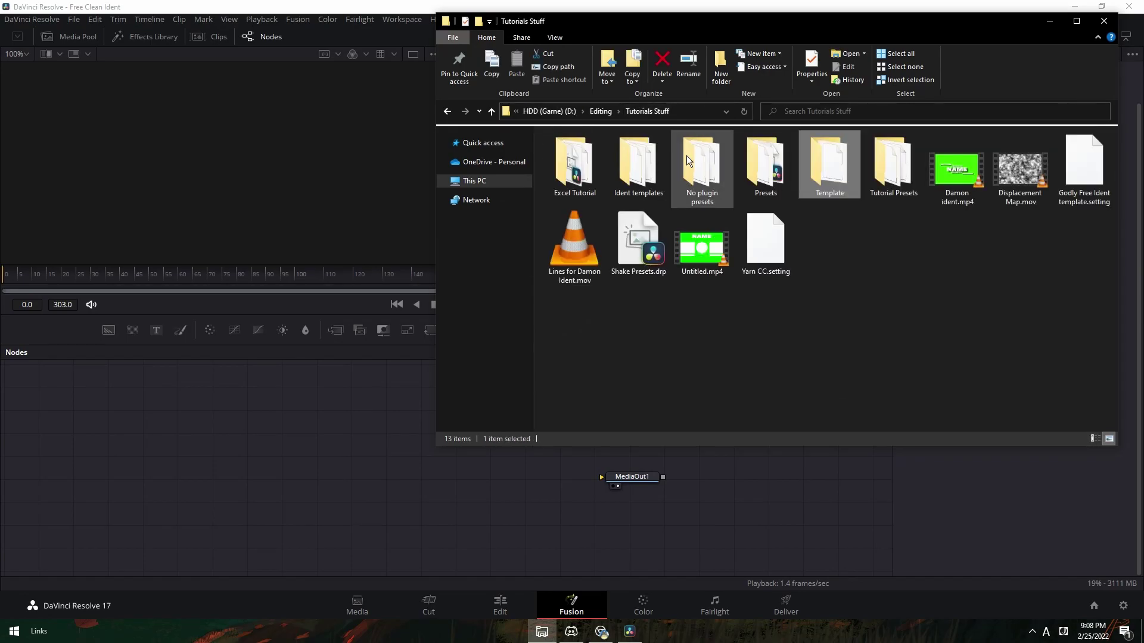
pyautogui.click(1093, 196)
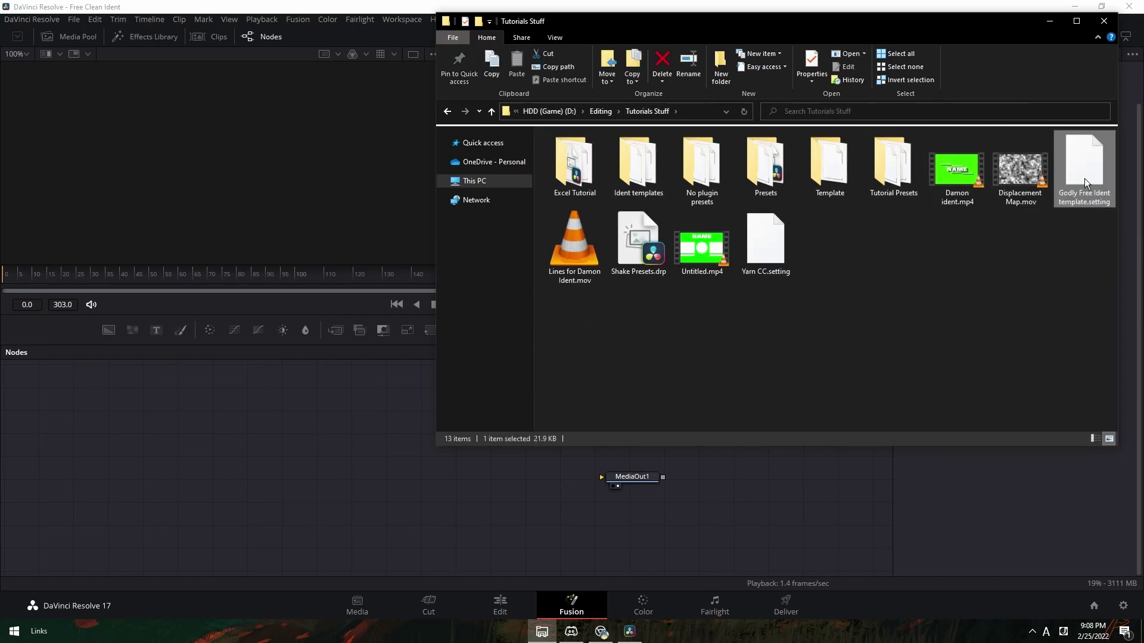
pyautogui.moveTo(1084, 178); pyautogui.dragTo(331, 513)
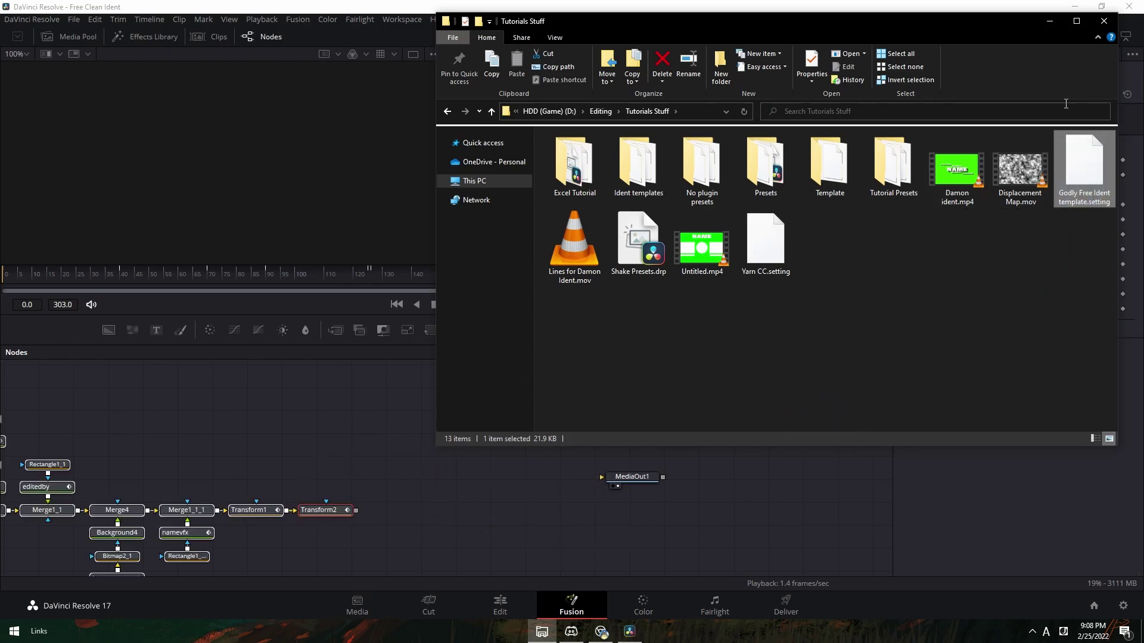
pyautogui.click(1106, 27)
# - Connect the imported template's Transform2 output to MediaOut1
pyautogui.moveTo(457, 507); pyautogui.dragTo(609, 464)
pyautogui.scroll(-2, 626, 429)
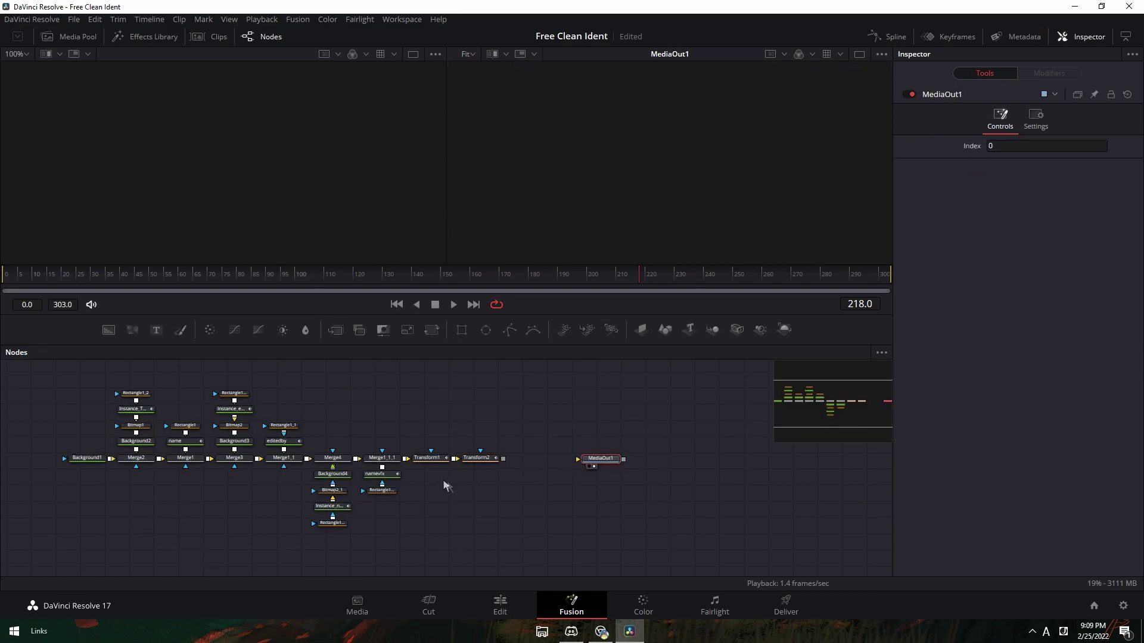
pyautogui.moveTo(537, 496); pyautogui.dragTo(545, 505)
pyautogui.moveTo(511, 468); pyautogui.dragTo(585, 469)
pyautogui.scroll(4, 599, 499)
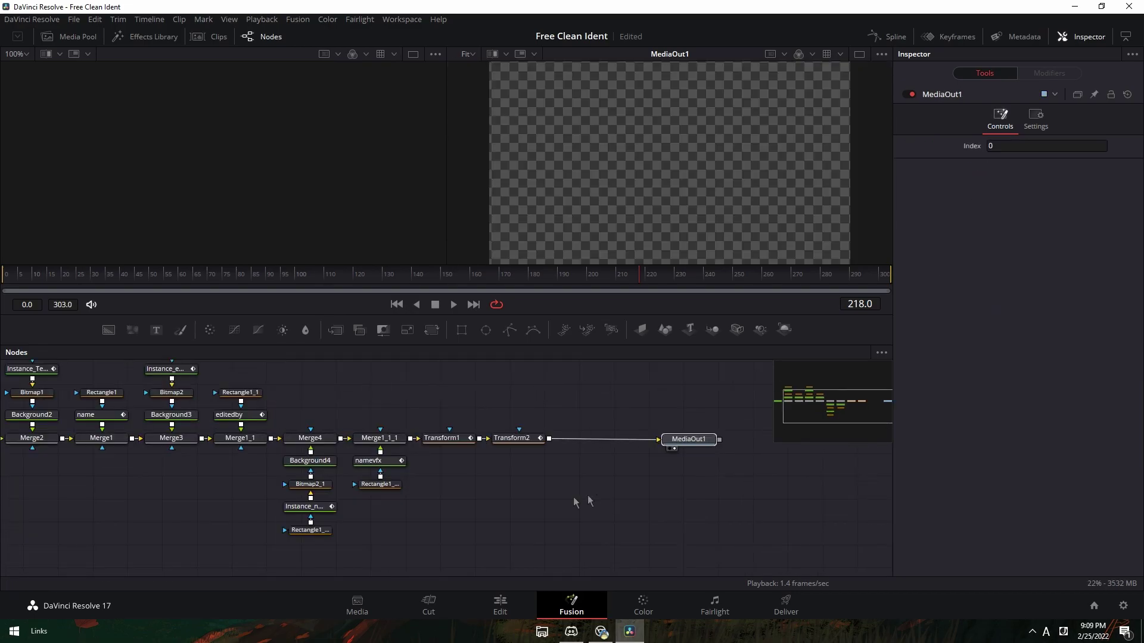
pyautogui.click(516, 471)
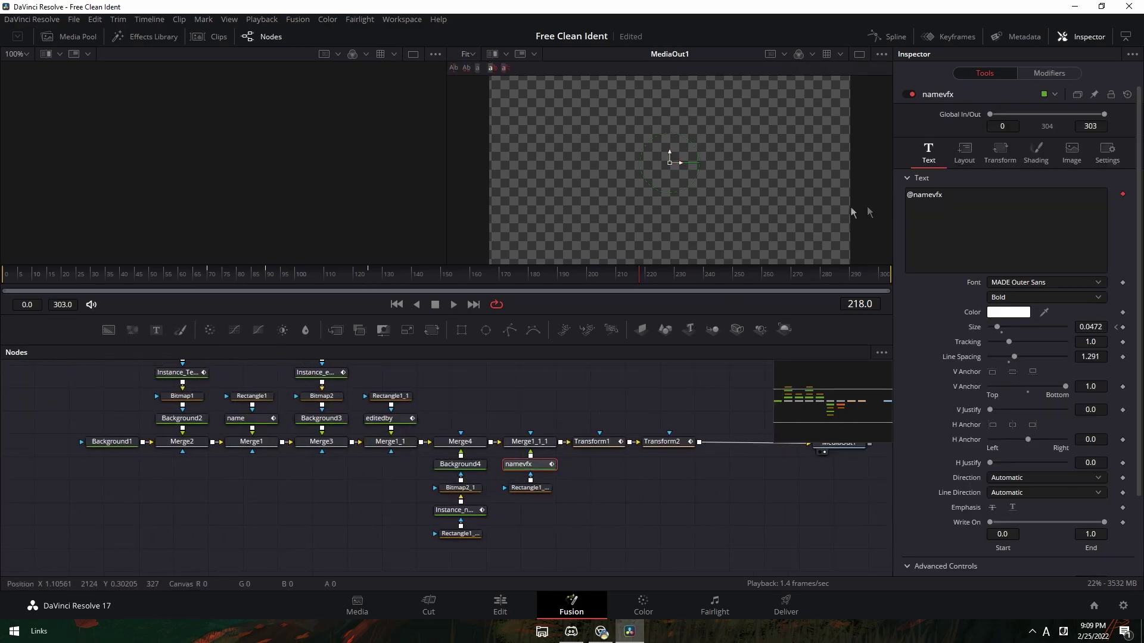
# - Play the ident from the start of the timeline on the Edit page and stop at 01:00:01:46
pyautogui.click(503, 611)
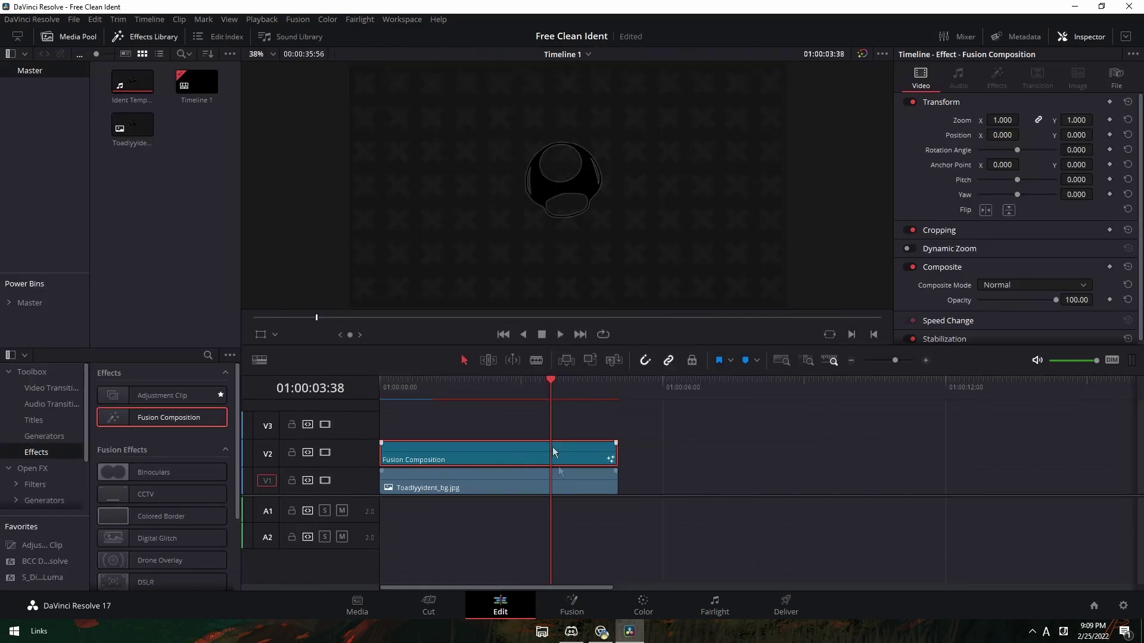
pyautogui.press('Home')
pyautogui.press('space')
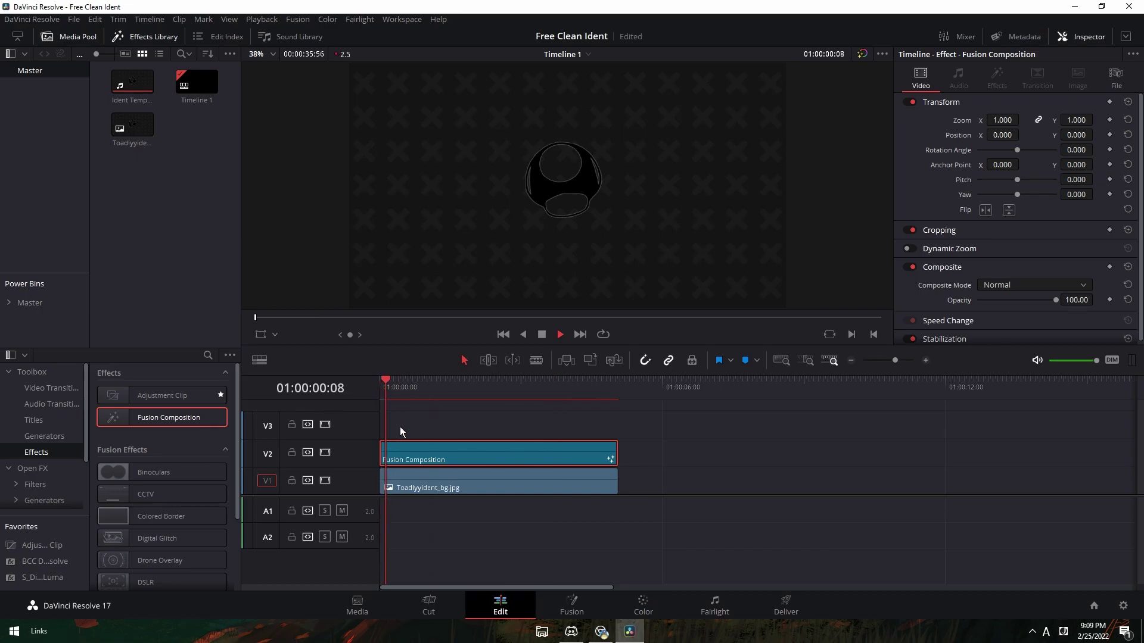
pyautogui.moveTo(473, 381)
pyautogui.mouseDown()
pyautogui.moveTo(600, 382)
pyautogui.moveTo(462, 381)
pyautogui.mouseUp()
pyautogui.click(578, 604)
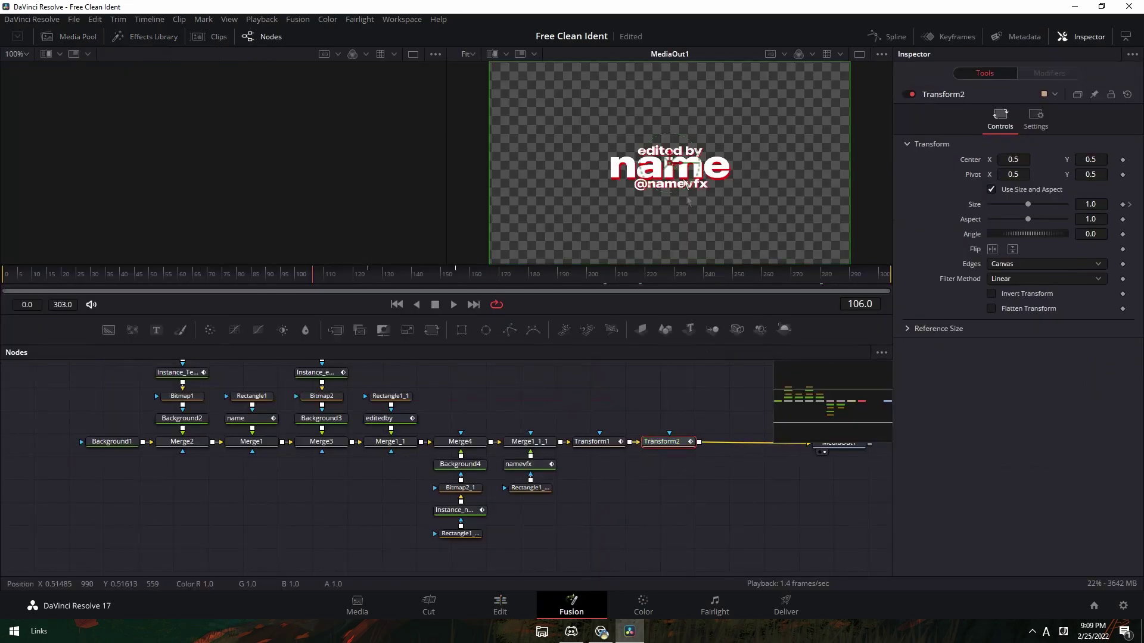
pyautogui.click(537, 467)
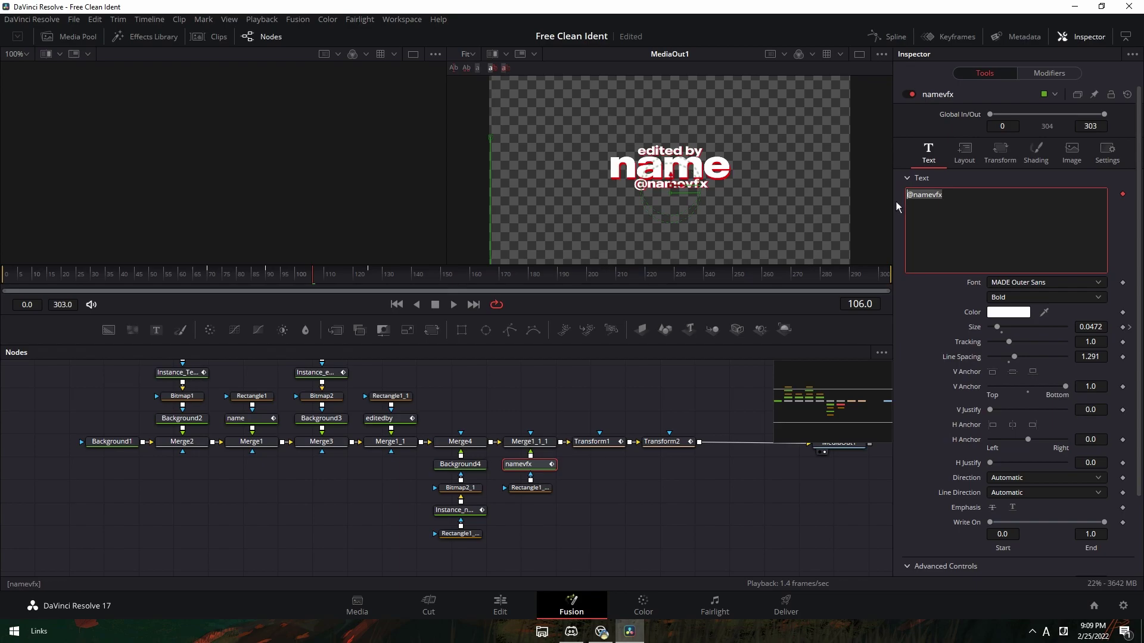
pyautogui.press('BackSpace')
pyautogui.press('BackSpace')
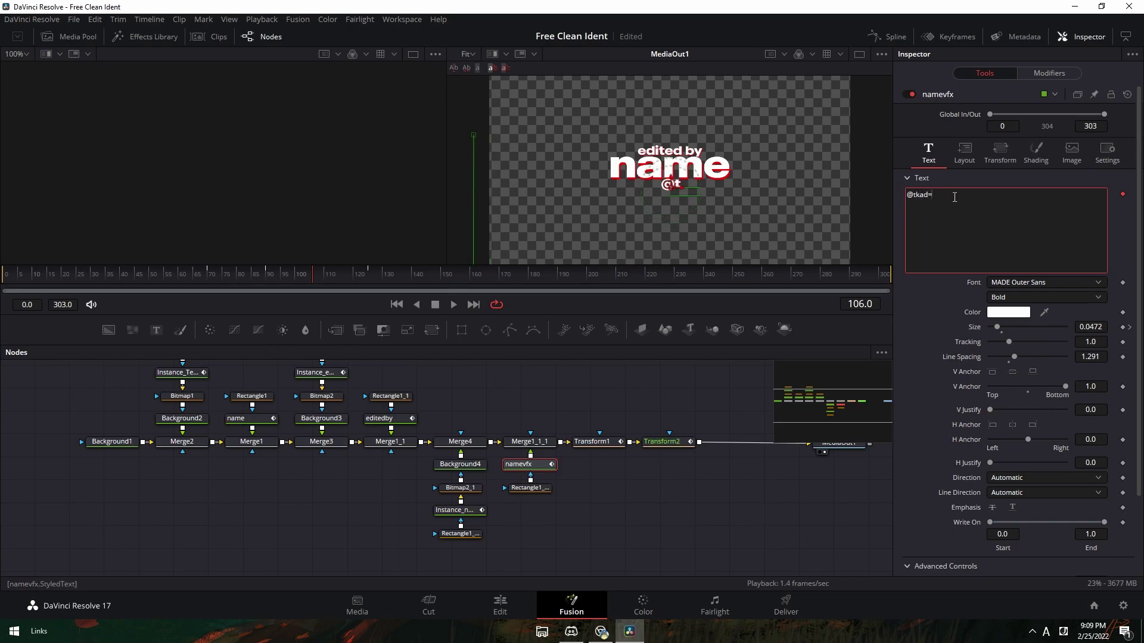
pyautogui.write('toadfx')
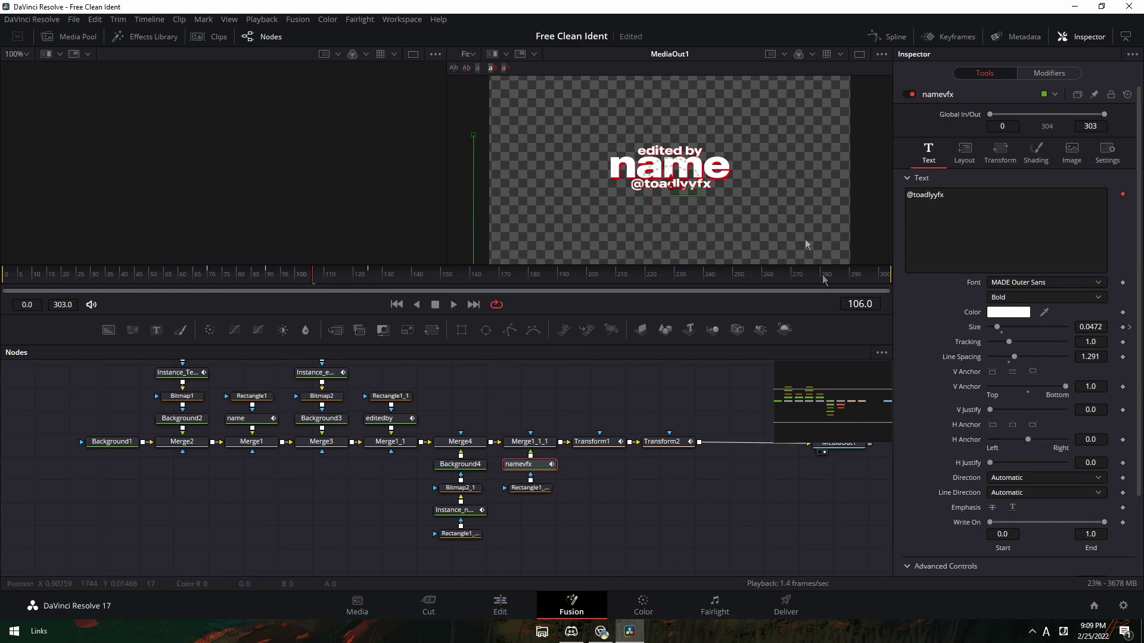
pyautogui.moveTo(728, 201)
pyautogui.mouseDown()
pyautogui.moveTo(725, 243)
pyautogui.moveTo(737, 208)
pyautogui.mouseUp()
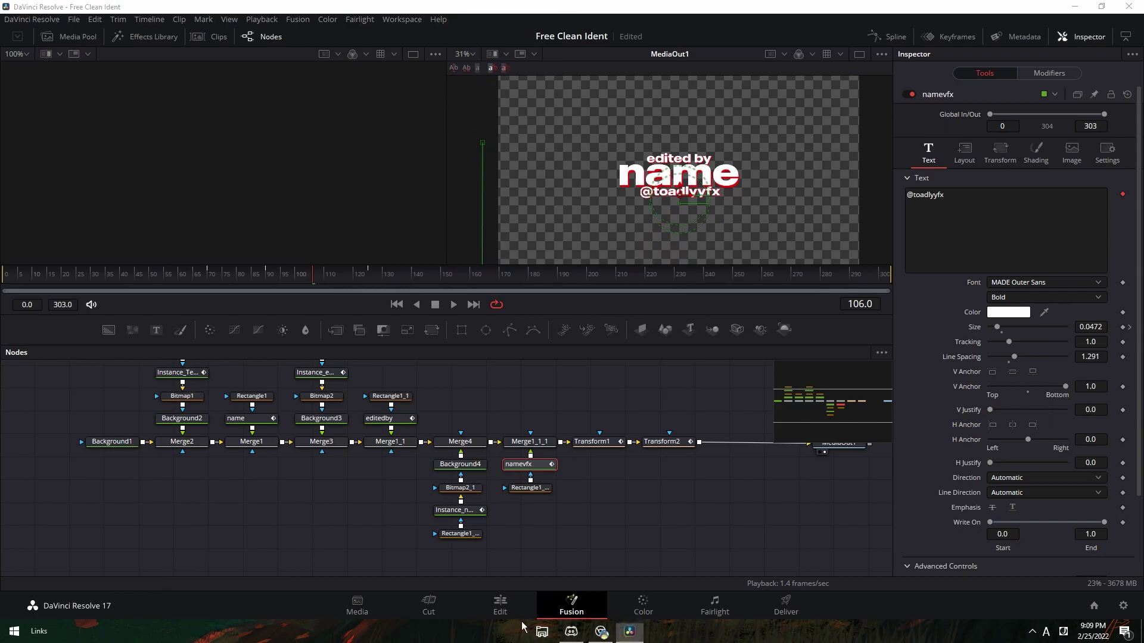
# - Try scaling the Fusion Composition clip to a zoom of 0.610 on the Edit page, and reset its zoom
pyautogui.click(500, 605)
pyautogui.moveTo(1003, 120)
pyautogui.mouseDown()
pyautogui.moveTo(977, 120)
pyautogui.moveTo(1024, 120)
pyautogui.moveTo(986, 119)
pyautogui.moveTo(1007, 120)
pyautogui.mouseUp()
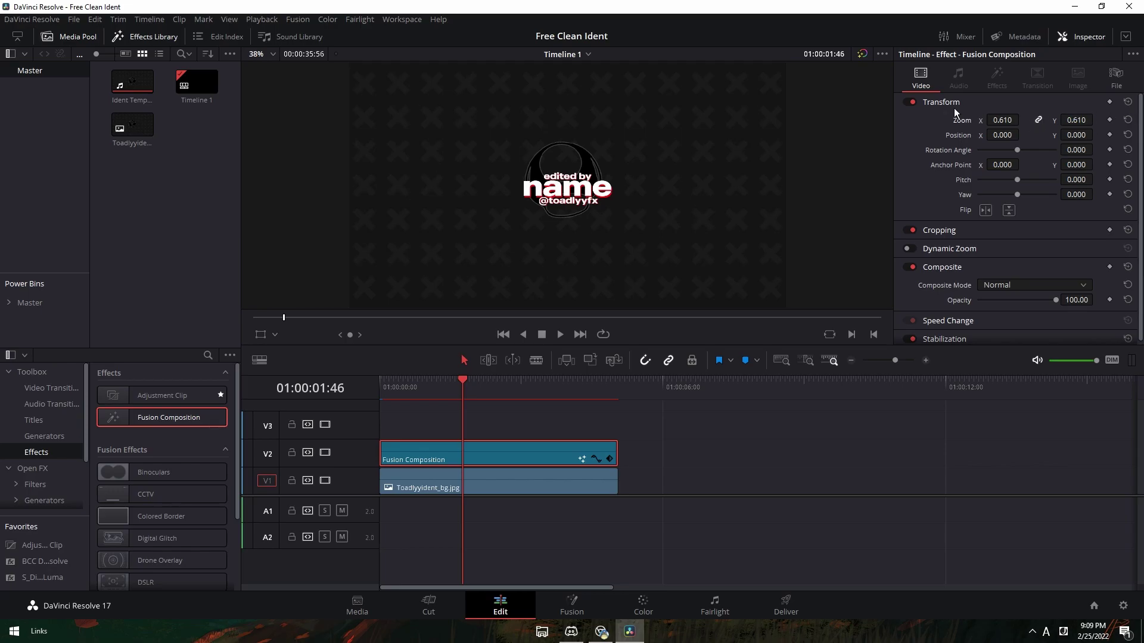
pyautogui.click(1126, 120)
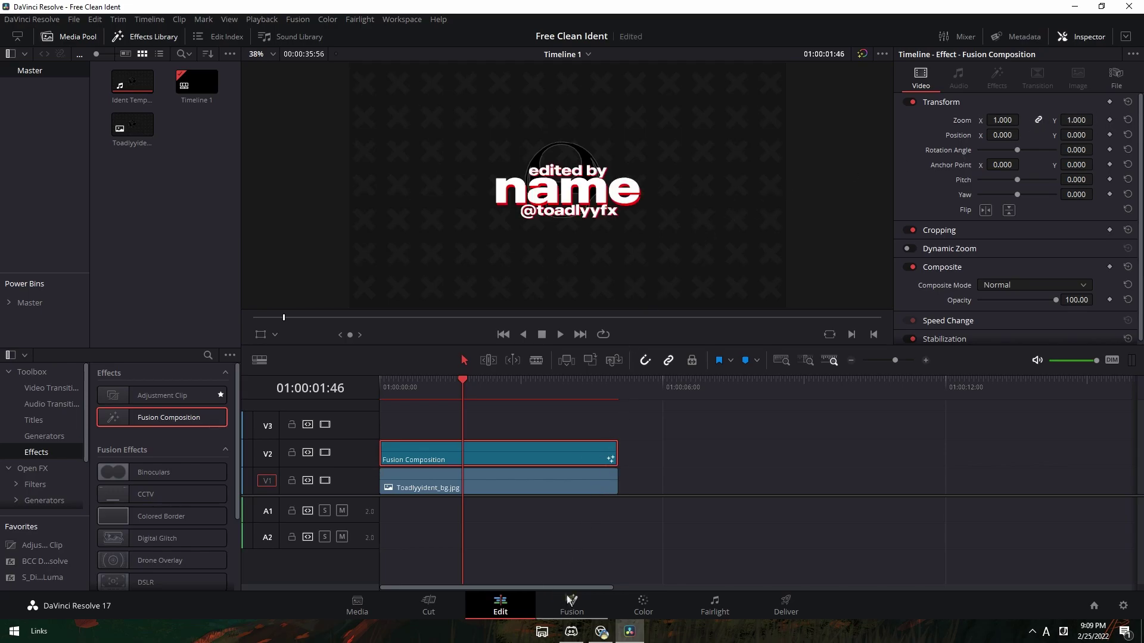
# - Reopen the Fusion Composition in the Fusion page and change the name node's text to "toadlyy"
pyautogui.rightClick(503, 459)
pyautogui.click(553, 379)
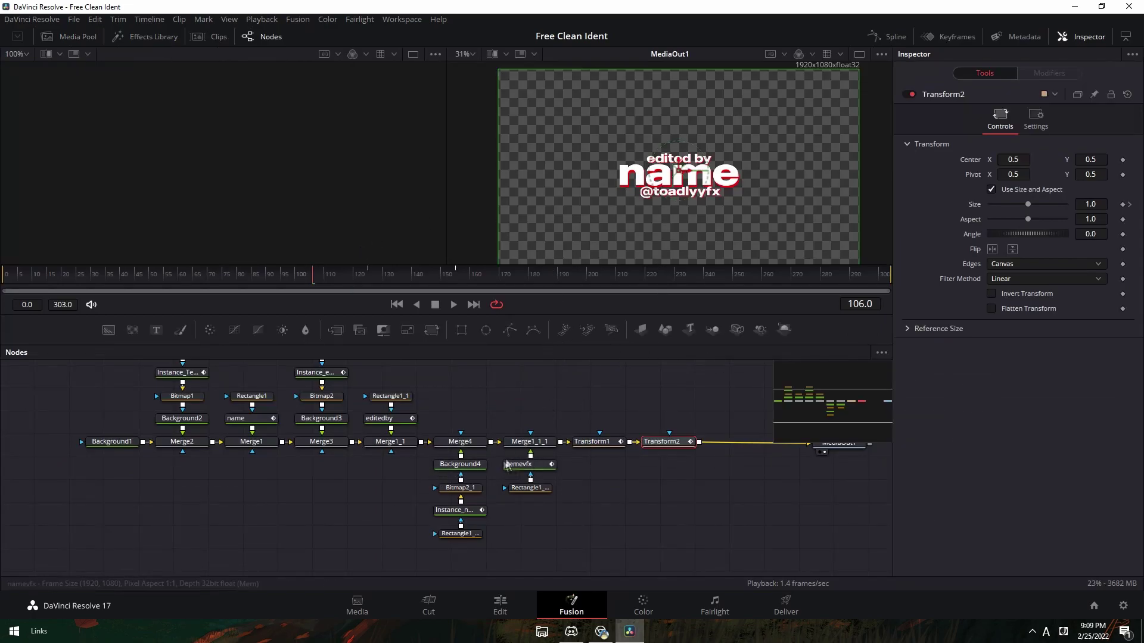
pyautogui.moveTo(639, 513); pyautogui.dragTo(849, 537)
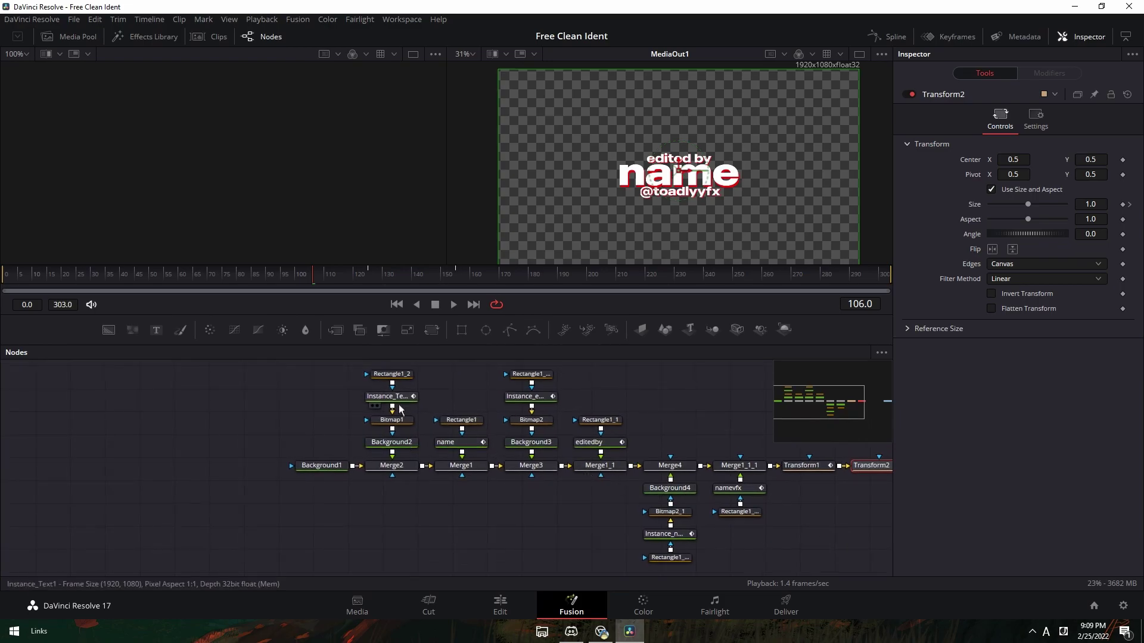
pyautogui.click(462, 441)
pyautogui.click(952, 200)
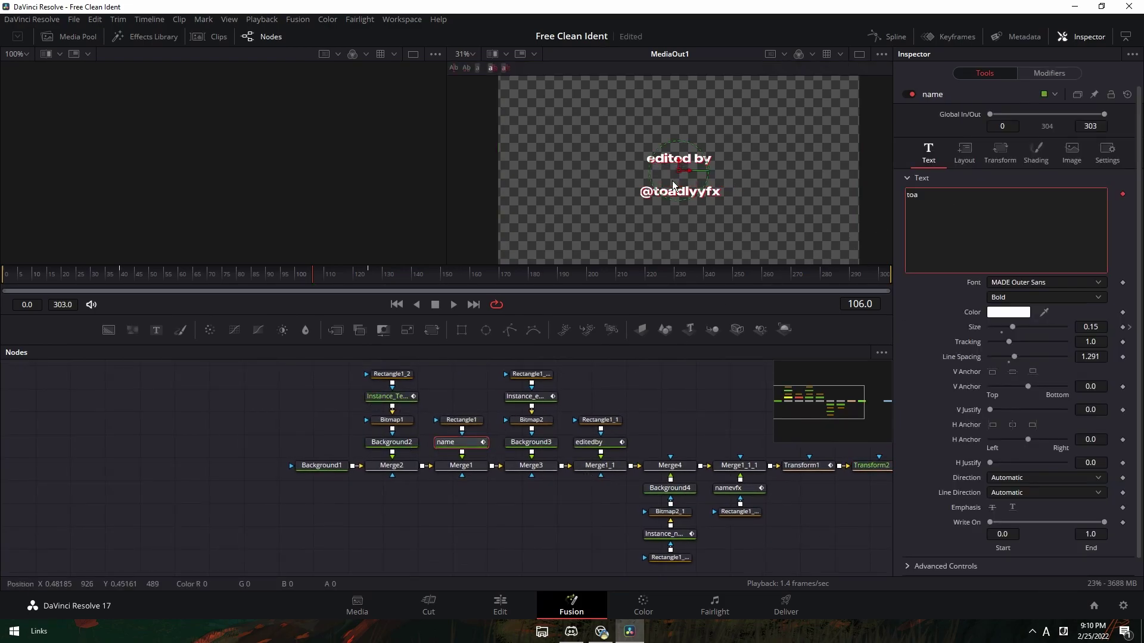
pyautogui.click(669, 424)
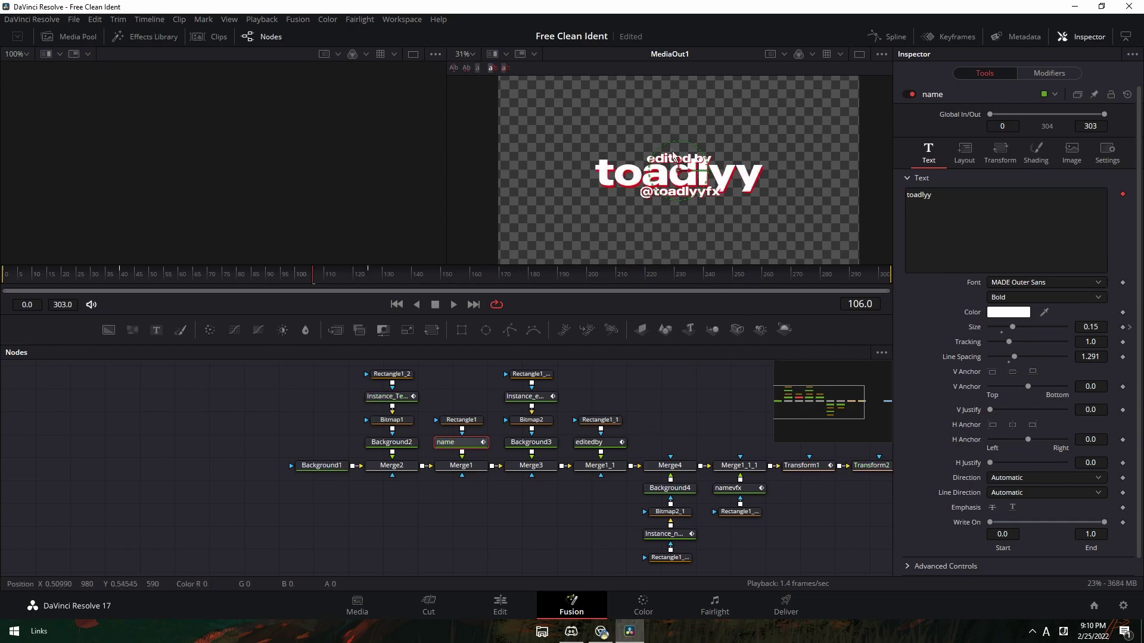
# - Nudge the editedby node's "edited by" text slightly upward in the viewer and deselect the node
pyautogui.scroll(1, 427, 399)
pyautogui.click(601, 458)
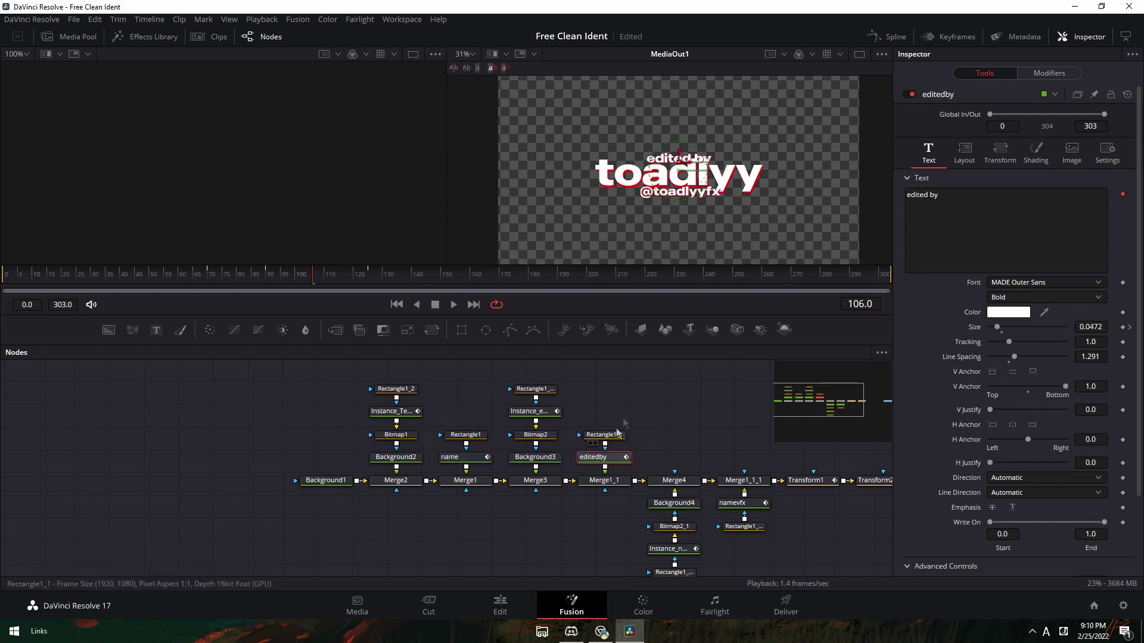
pyautogui.moveTo(674, 160); pyautogui.dragTo(678, 157)
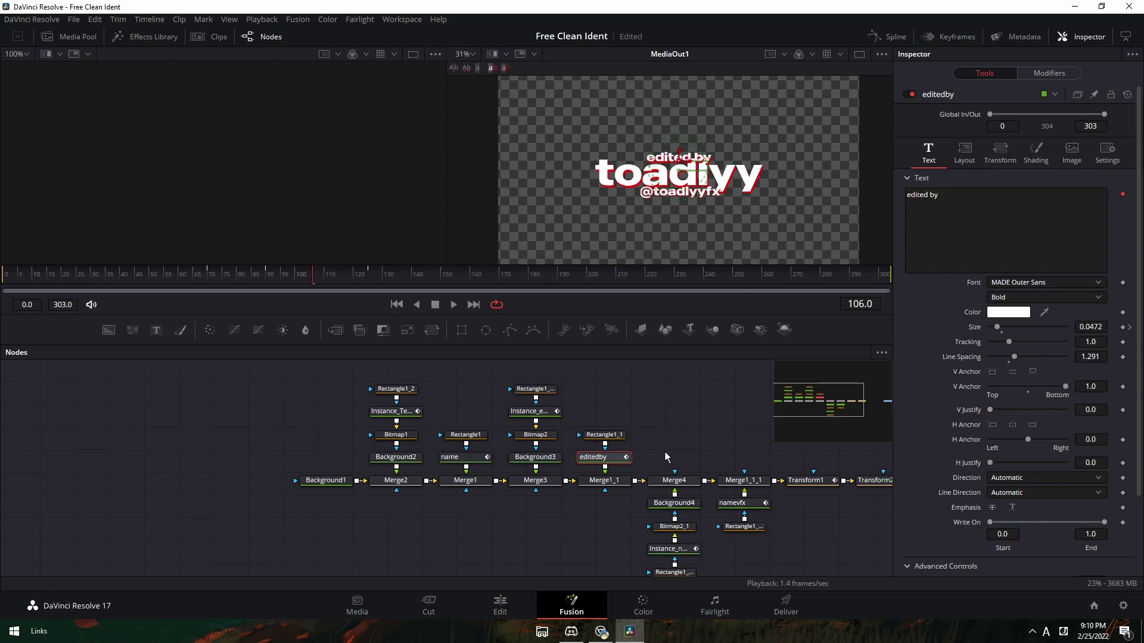
pyautogui.moveTo(538, 545); pyautogui.dragTo(534, 548)
pyautogui.click(533, 548)
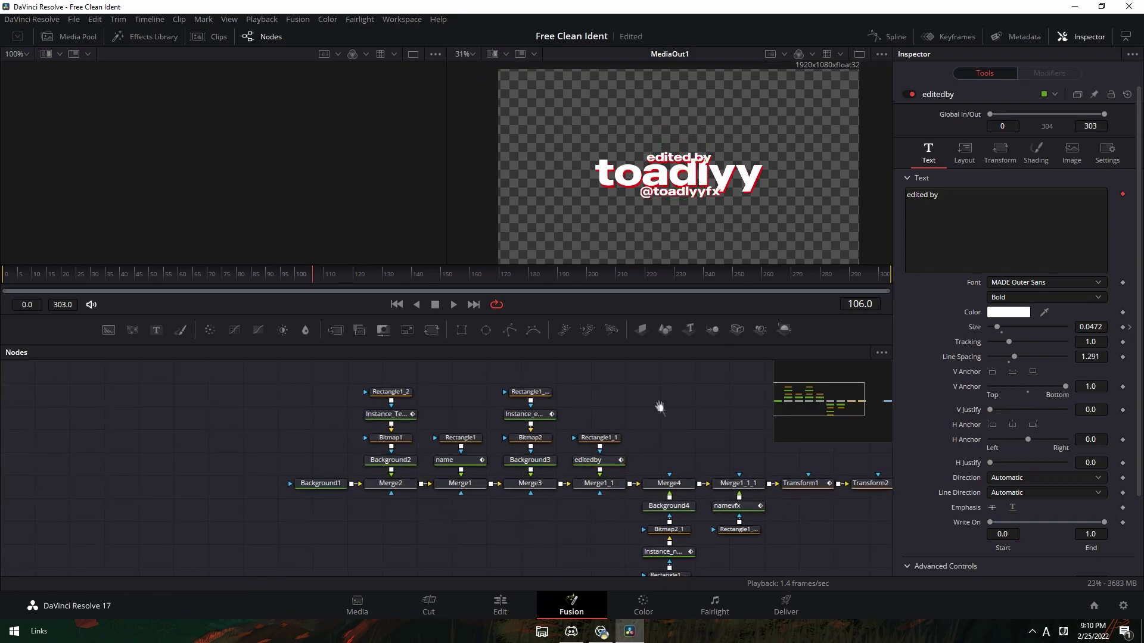
# - Change the name node's text to "toad"
pyautogui.moveTo(656, 402); pyautogui.dragTo(604, 417)
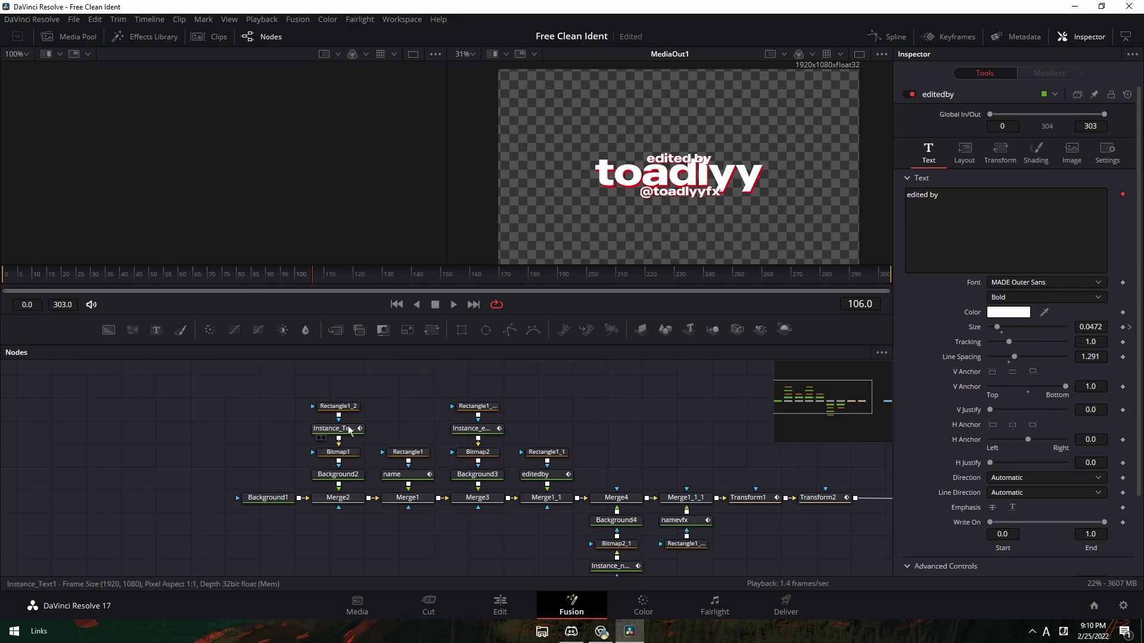
pyautogui.click(411, 476)
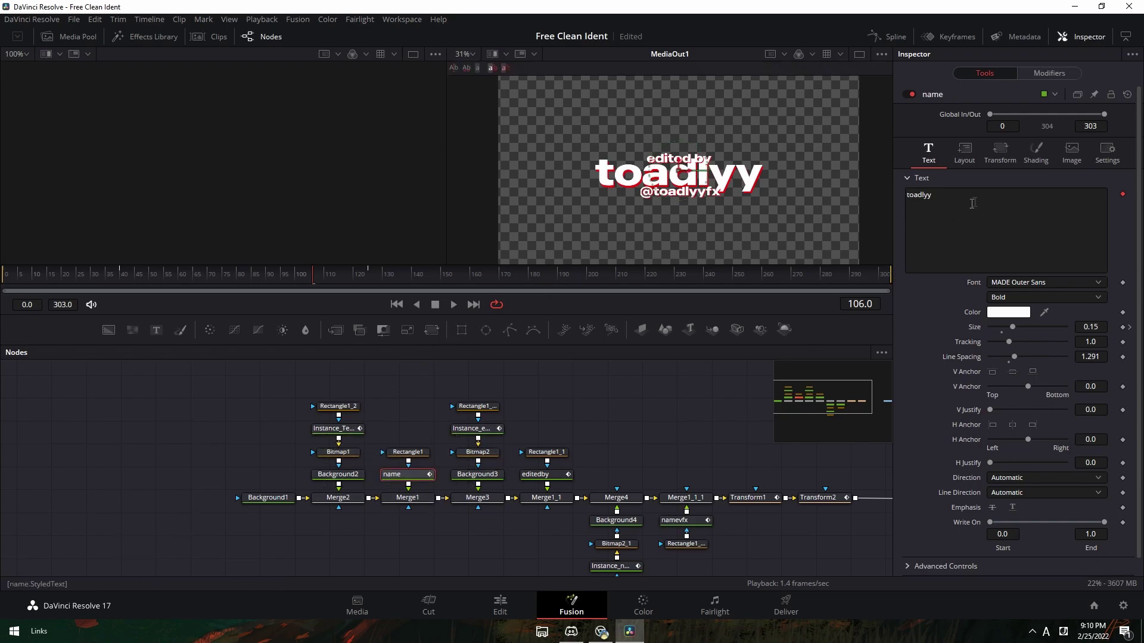
pyautogui.click(687, 443)
pyautogui.moveTo(663, 160); pyautogui.dragTo(632, 162)
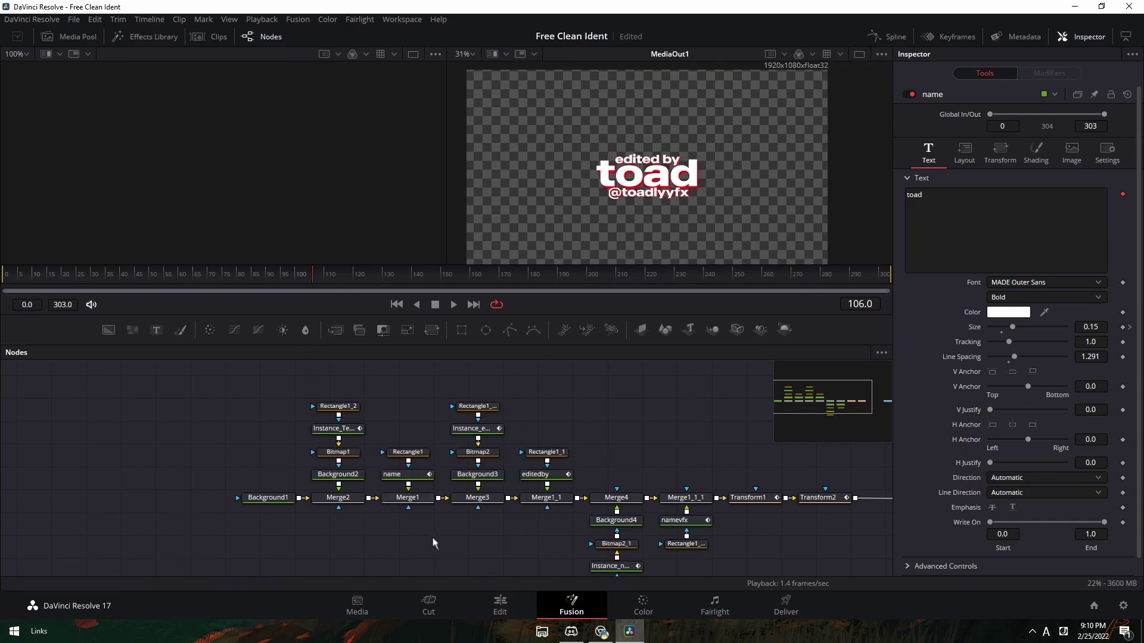
# - Change the Background4 node's color from red to blue, #0004ff, for the handle's shadow
pyautogui.moveTo(423, 527); pyautogui.dragTo(312, 473)
pyautogui.click(523, 466)
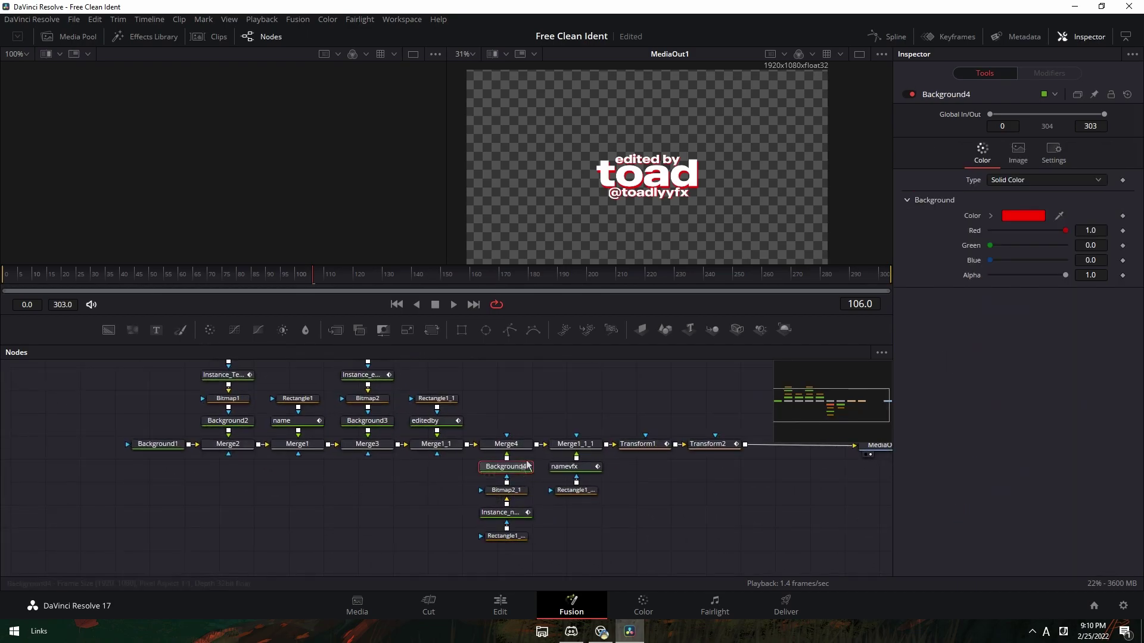
pyautogui.click(1022, 216)
pyautogui.moveTo(595, 242); pyautogui.dragTo(606, 194)
pyautogui.click(704, 417)
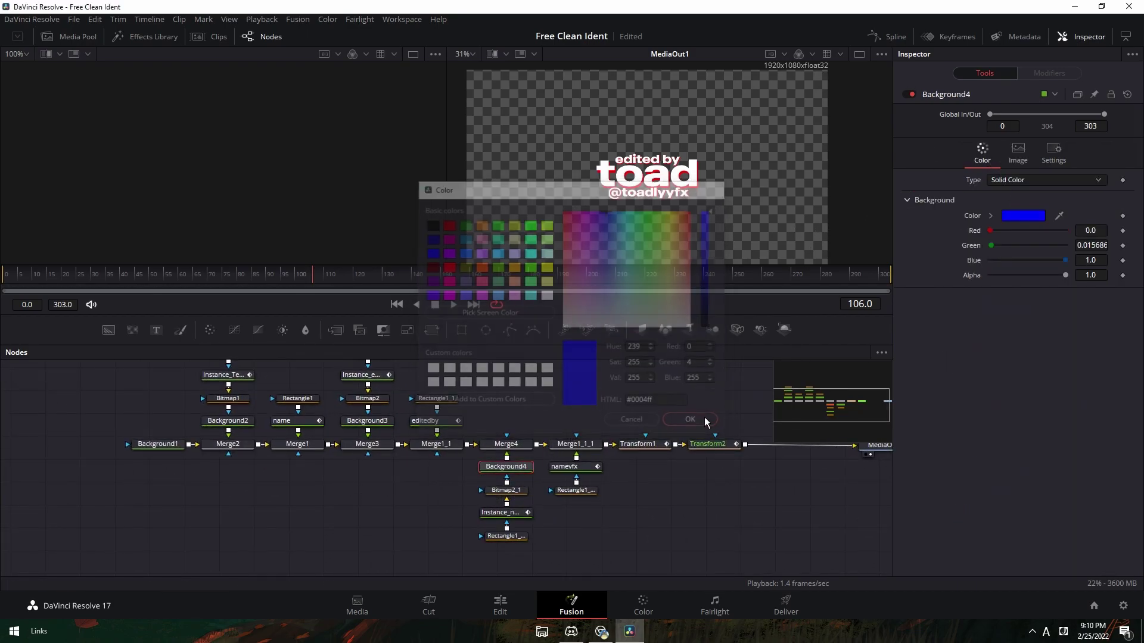
# - Set the Background3 node's color to pure blue for the "edited by" shadow
pyautogui.click(431, 421)
pyautogui.click(368, 422)
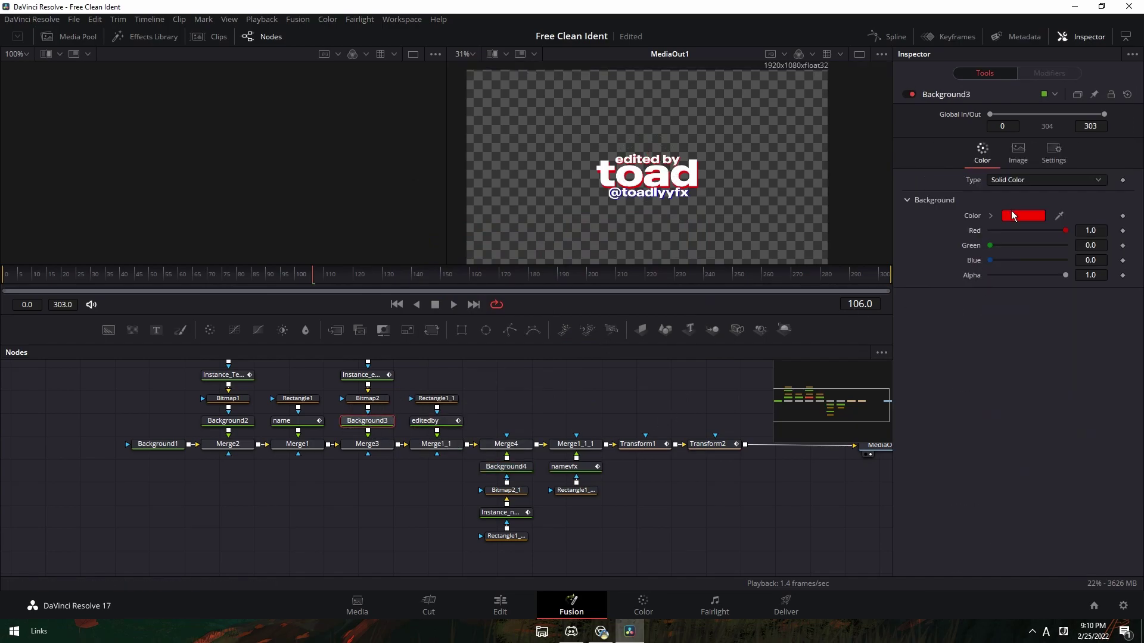
pyautogui.click(1012, 216)
pyautogui.click(608, 211)
pyautogui.click(717, 425)
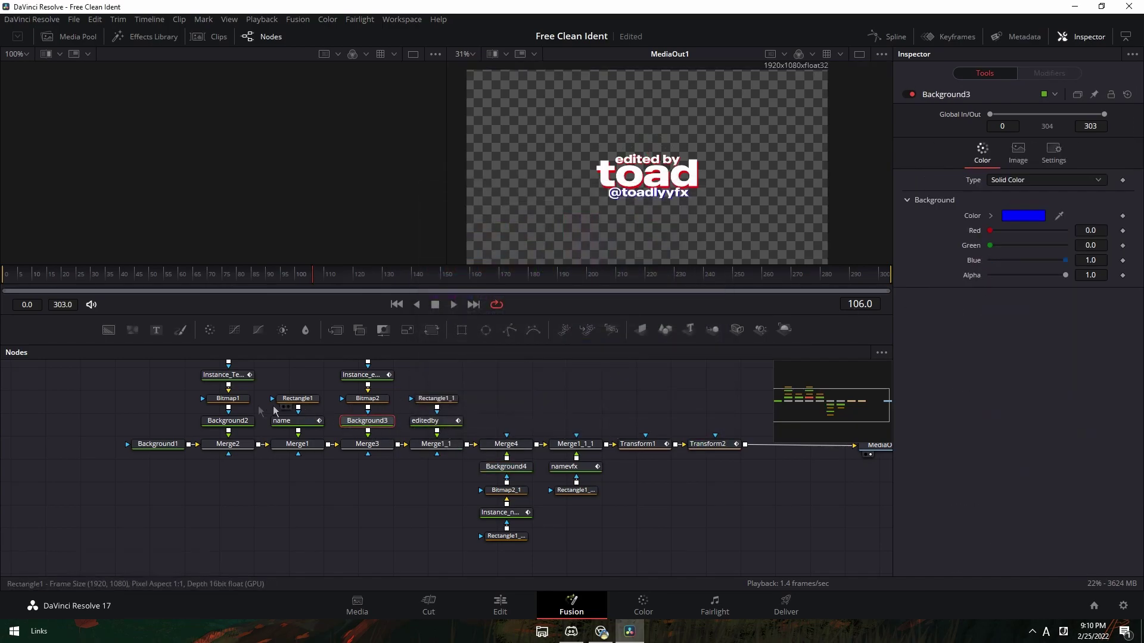
# - Set the Background2 node's color to blue, #2410ff, for the name's shadow
pyautogui.click(228, 421)
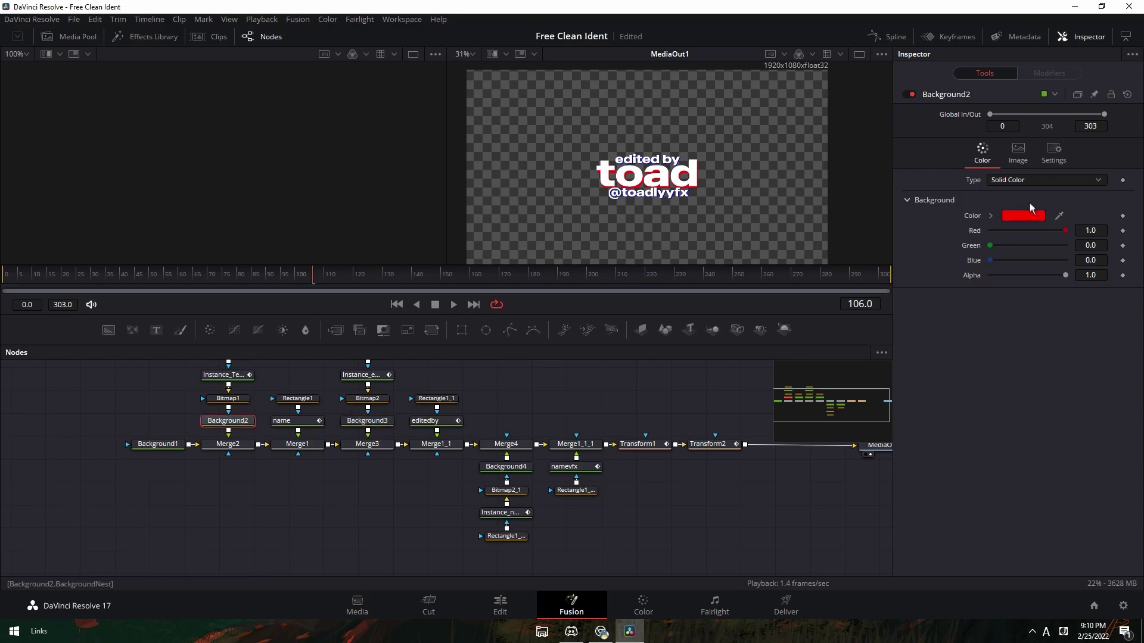
pyautogui.click(1022, 215)
pyautogui.click(602, 243)
pyautogui.click(605, 216)
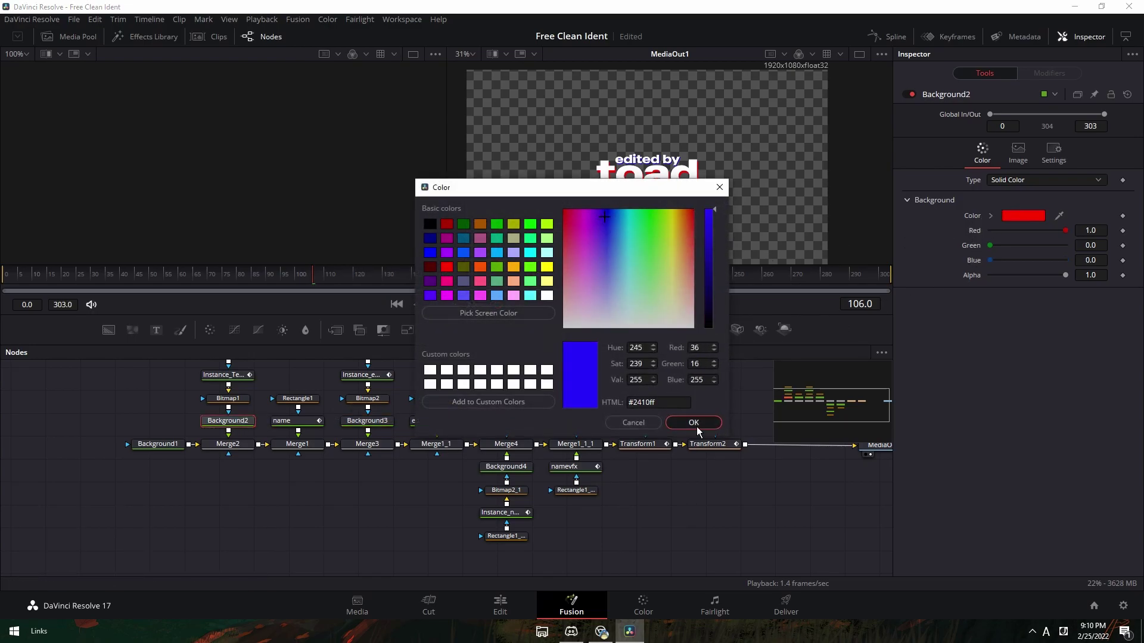
pyautogui.click(693, 422)
# - Return to the Edit page and scrub through the Fusion Composition clip to check the recolored ident
pyautogui.moveTo(647, 410); pyautogui.dragTo(464, 416)
pyautogui.moveTo(690, 452); pyautogui.dragTo(608, 451)
pyautogui.moveTo(607, 491); pyautogui.dragTo(703, 446)
pyautogui.click(500, 606)
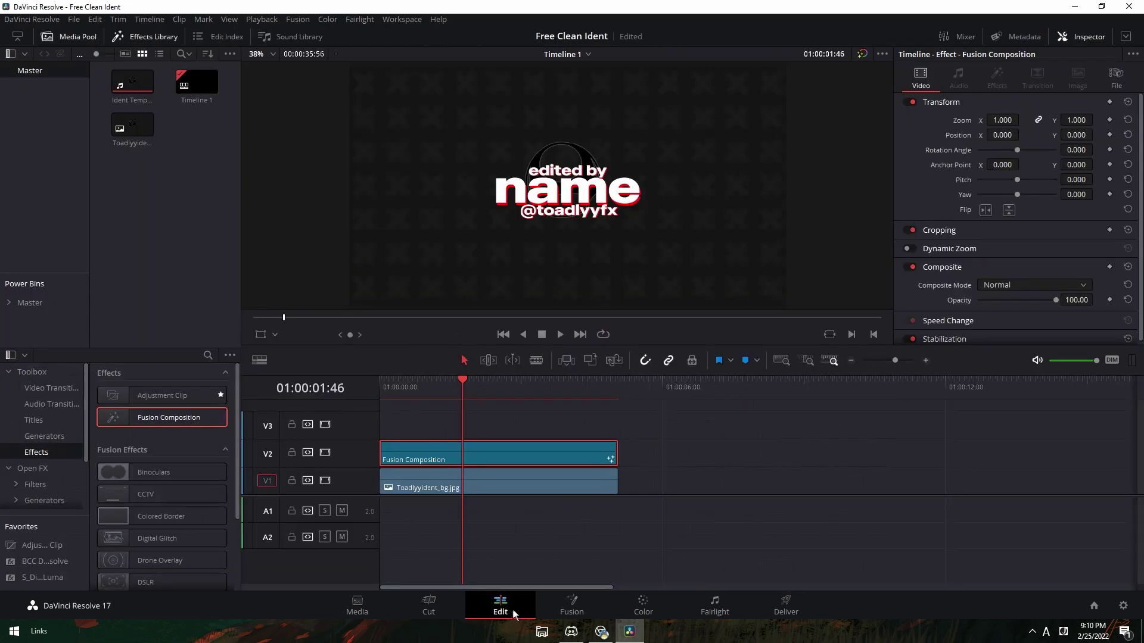
pyautogui.moveTo(470, 383); pyautogui.dragTo(595, 386)
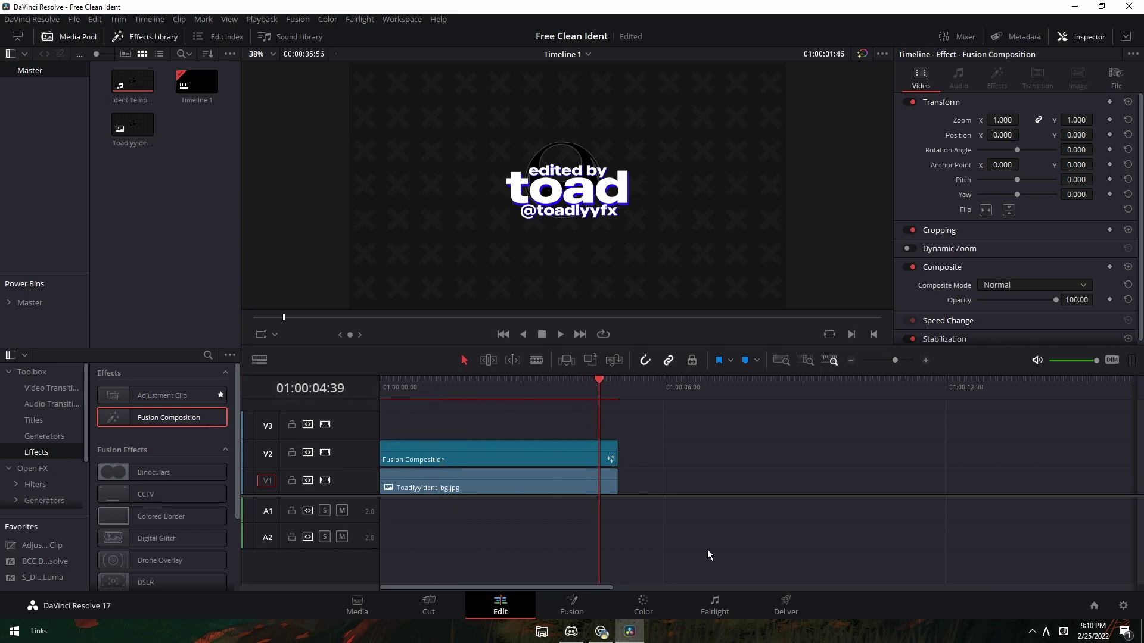
# - Open the Deliver page and set the render filename to "asdfasdf"
pyautogui.click(789, 599)
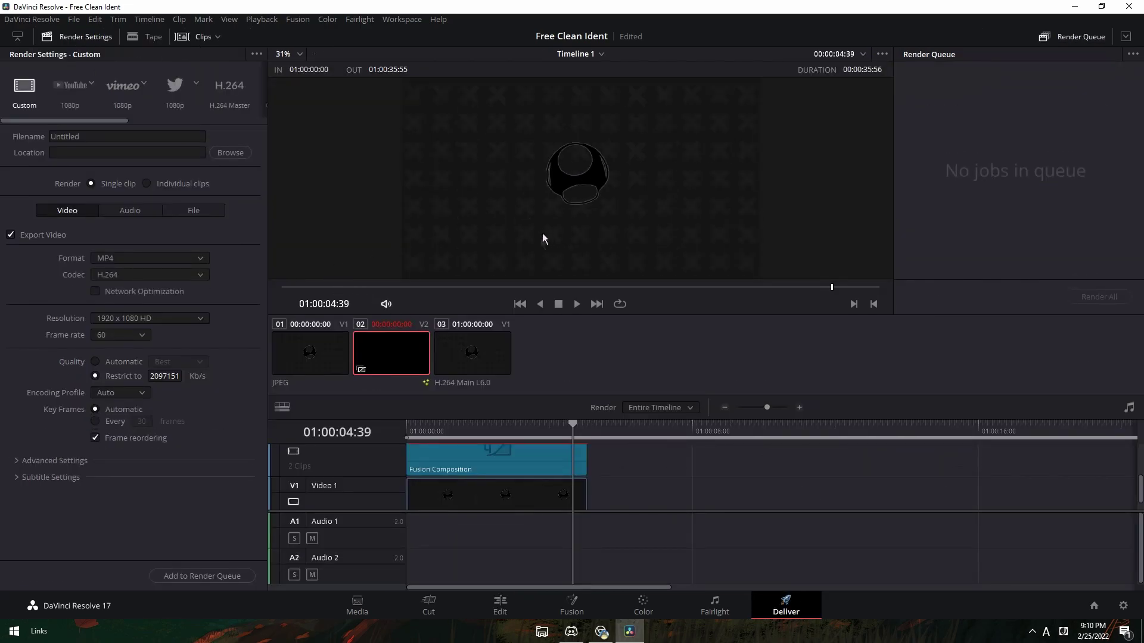
pyautogui.click(92, 133)
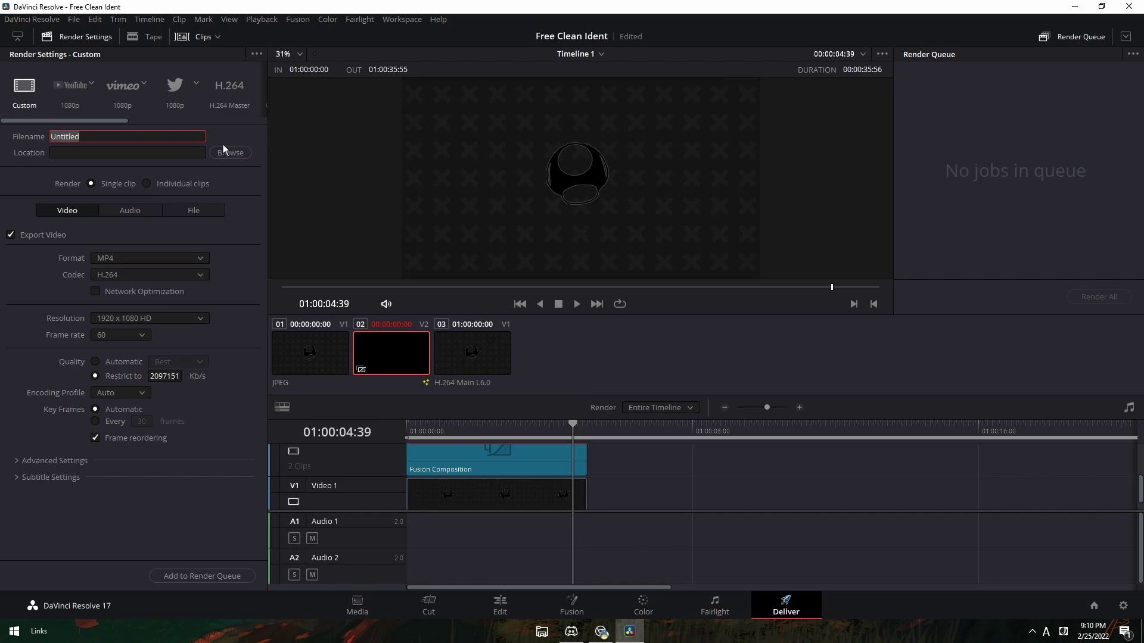
pyautogui.write('asdfasdf')
pyautogui.press('Return')
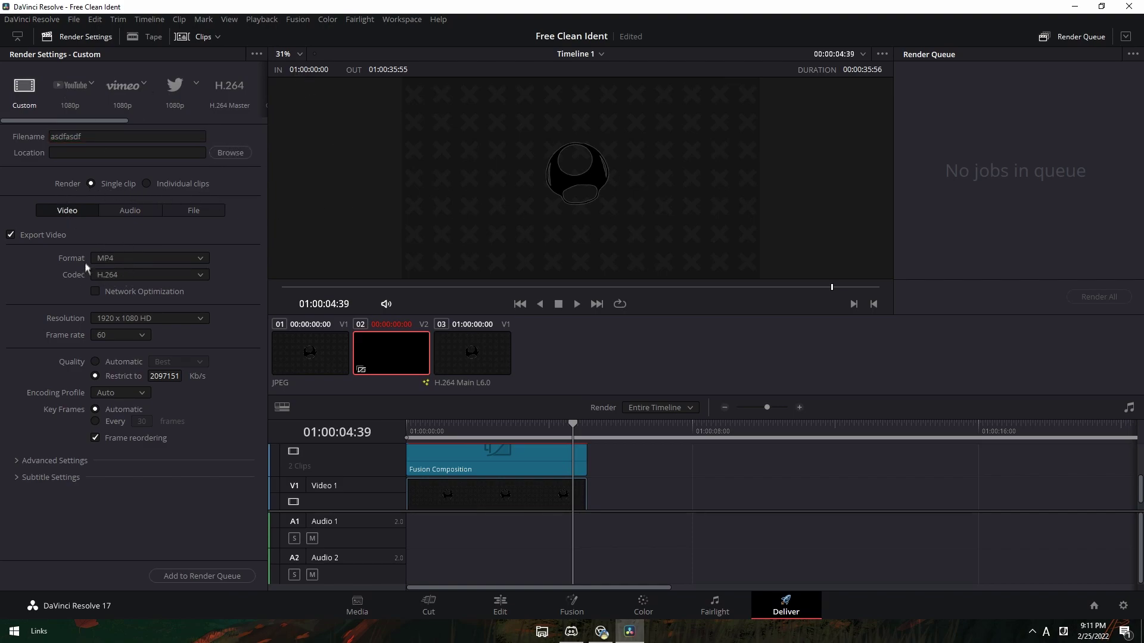
pyautogui.click(107, 261)
pyautogui.click(112, 377)
# - Delete the Toadlyyident_bg.jpg background clip from track V1 on the Edit page
pyautogui.click(514, 600)
pyautogui.click(463, 476)
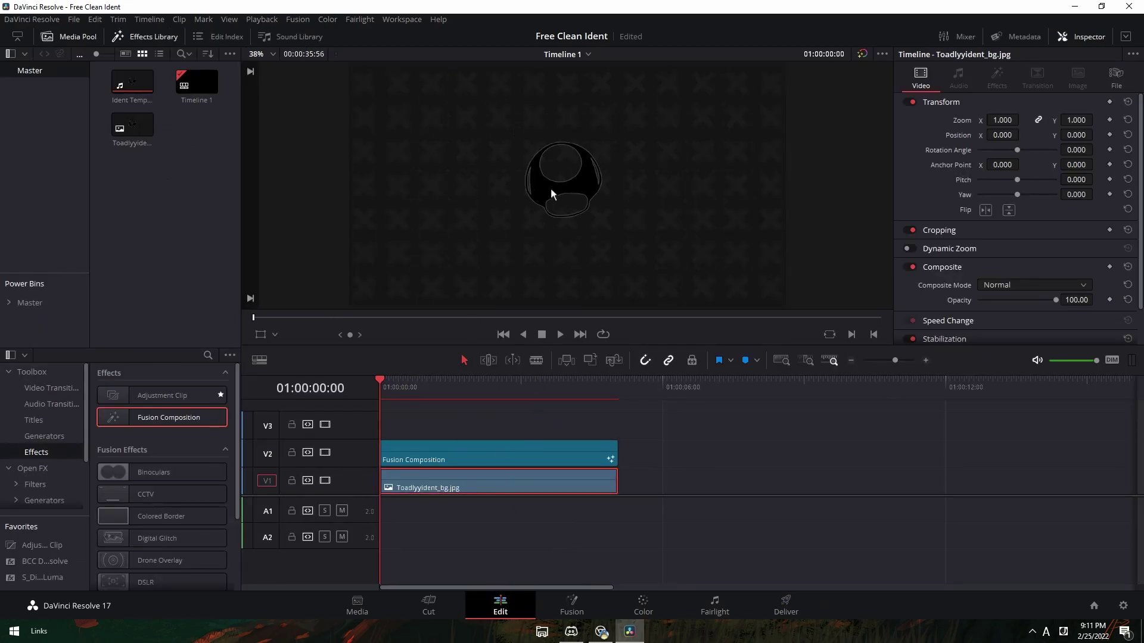
pyautogui.press('Delete')
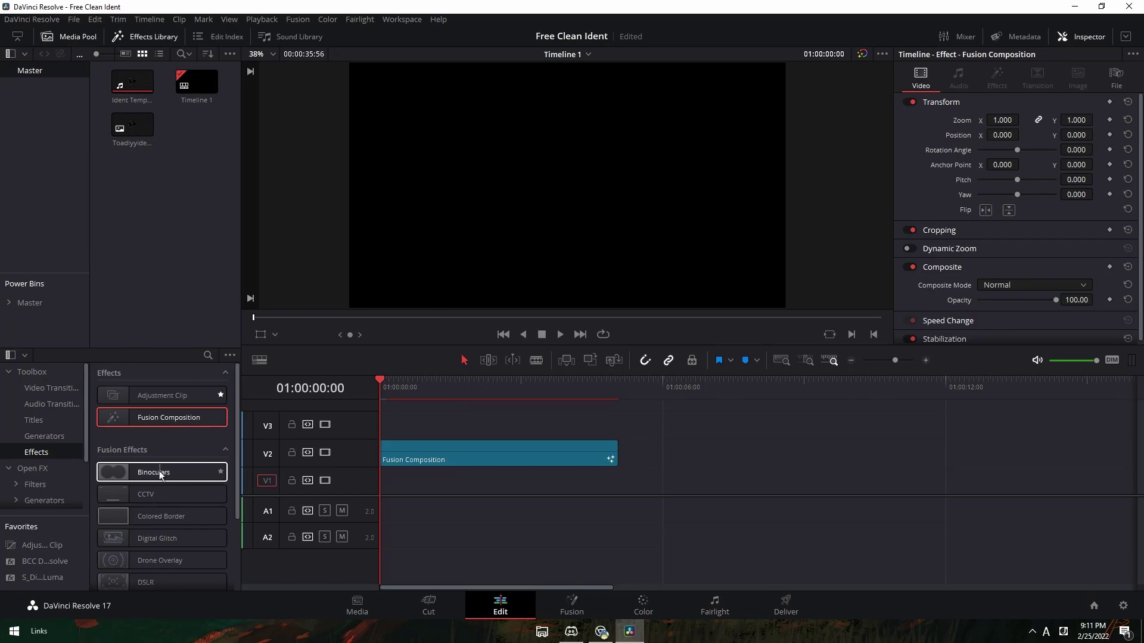
# - Add a Solid Color generator at the start of track V1, beneath the Fusion Composition clip
pyautogui.scroll(-3, 142, 484)
pyautogui.scroll(3, 145, 484)
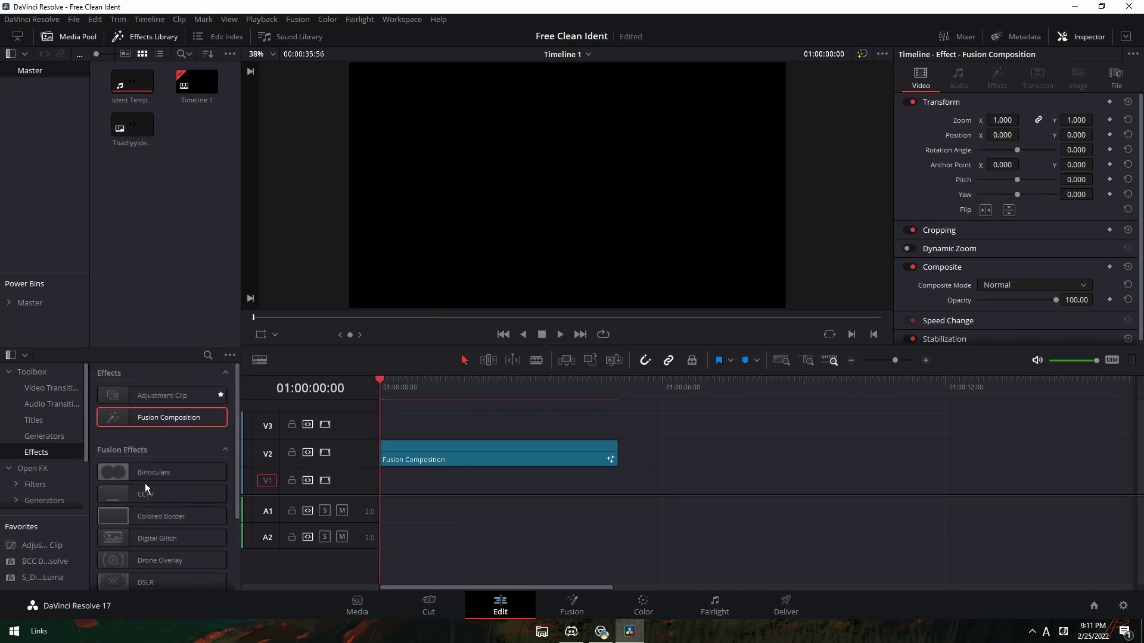
pyautogui.click(44, 436)
pyautogui.scroll(-2, 173, 489)
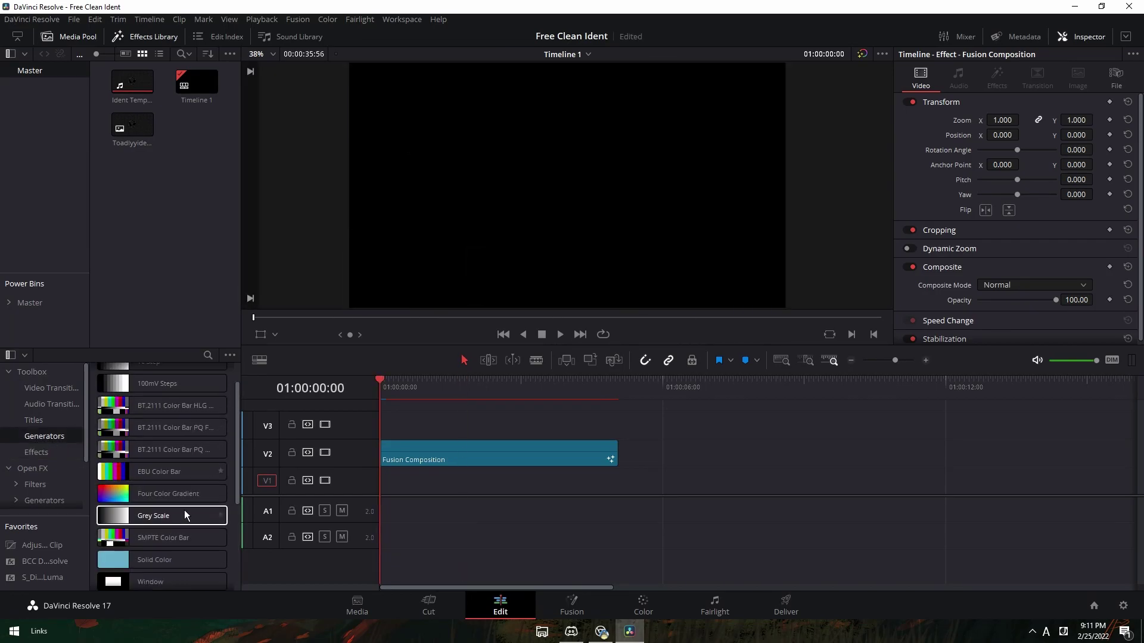
pyautogui.moveTo(155, 552); pyautogui.dragTo(455, 480)
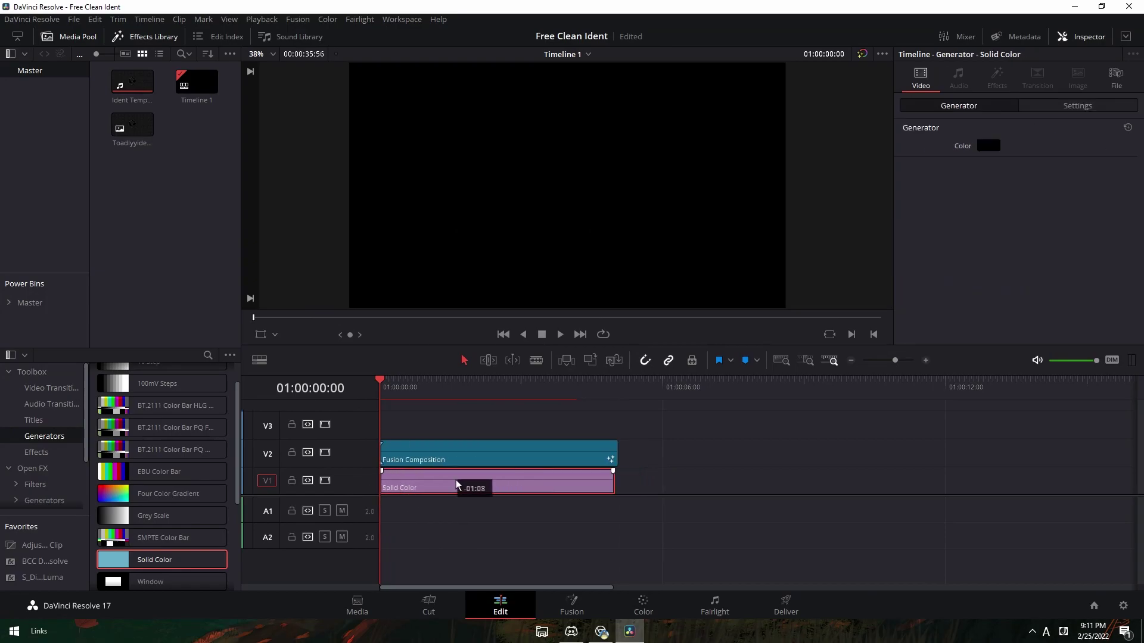
# - Set the Solid Color clip's color to bright green and scrub through the ident over it
pyautogui.moveTo(382, 399); pyautogui.dragTo(491, 399)
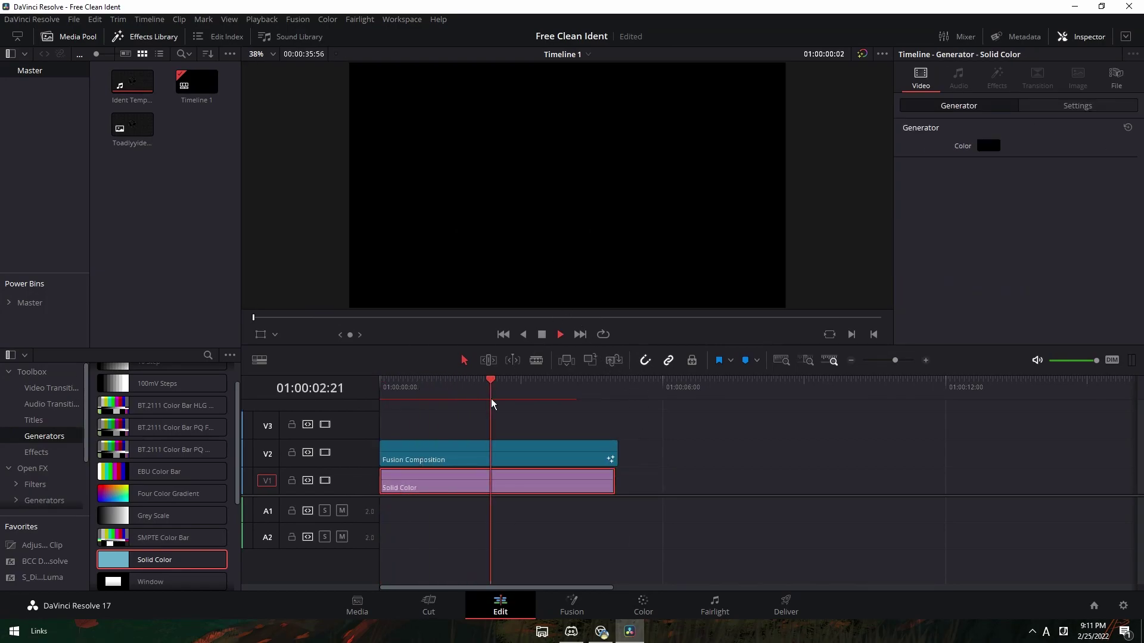
pyautogui.click(510, 453)
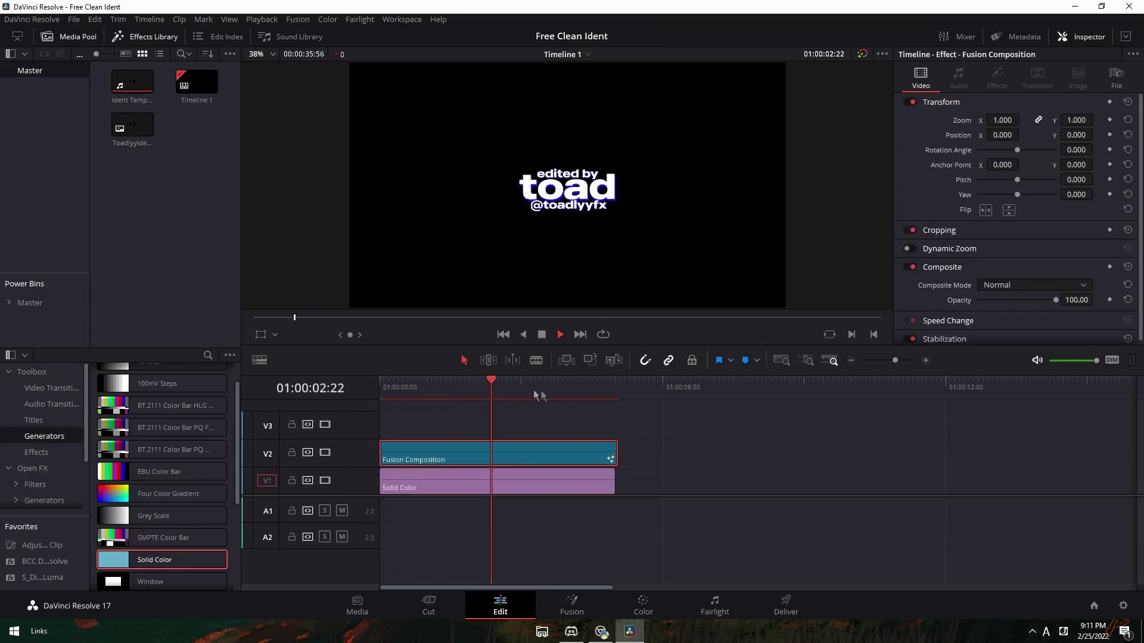
pyautogui.click(536, 484)
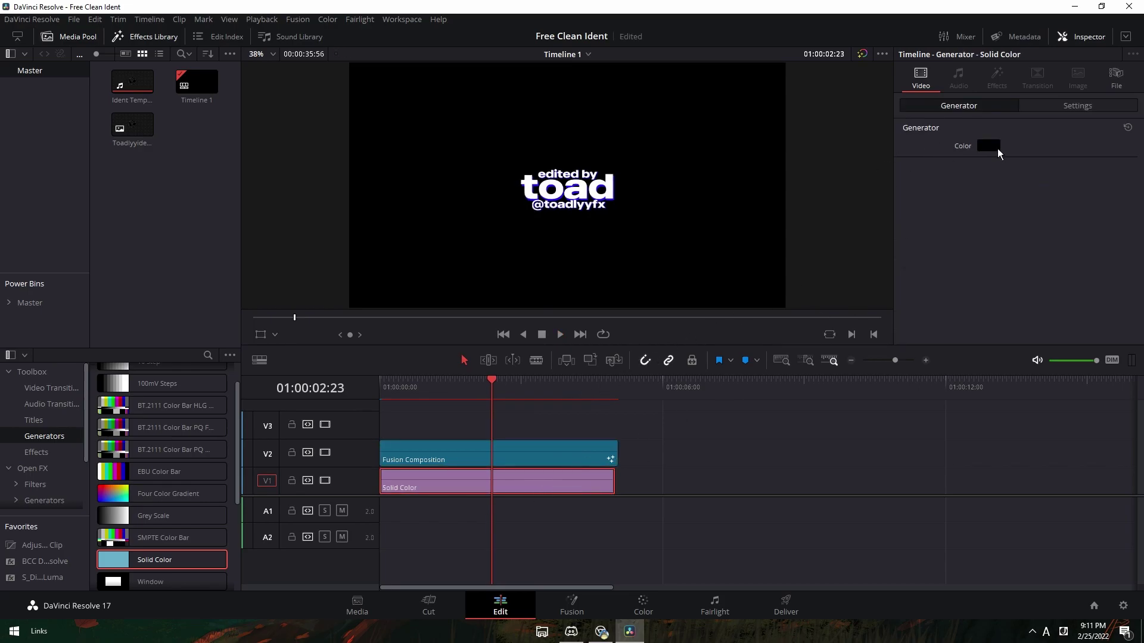
pyautogui.click(994, 147)
pyautogui.moveTo(603, 205); pyautogui.dragTo(643, 209)
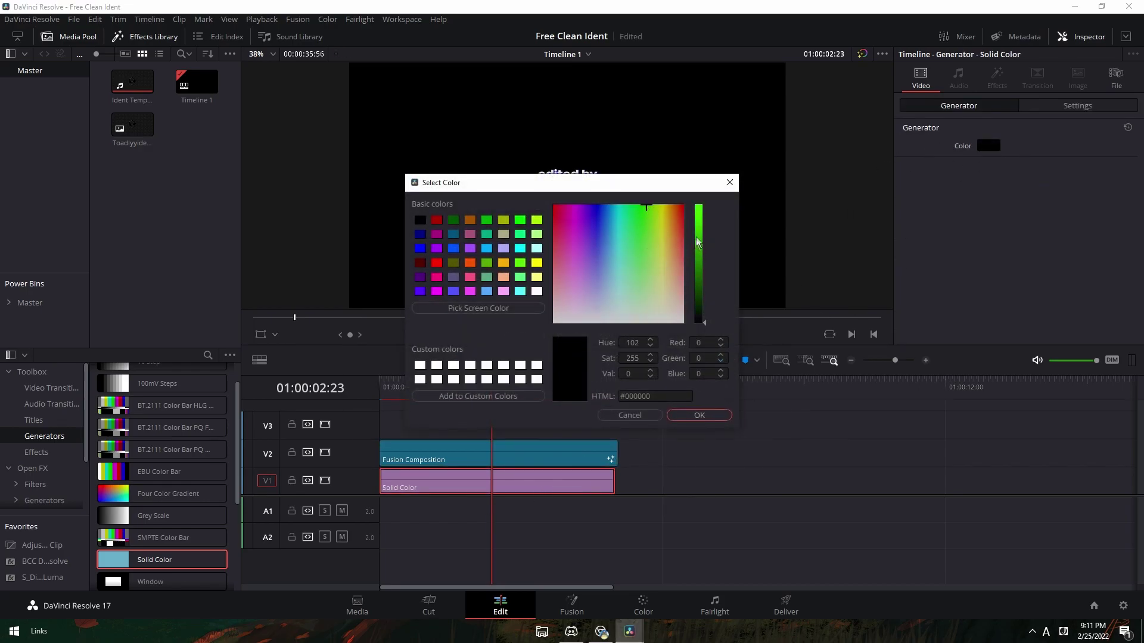
pyautogui.moveTo(698, 246); pyautogui.dragTo(701, 179)
pyautogui.click(699, 415)
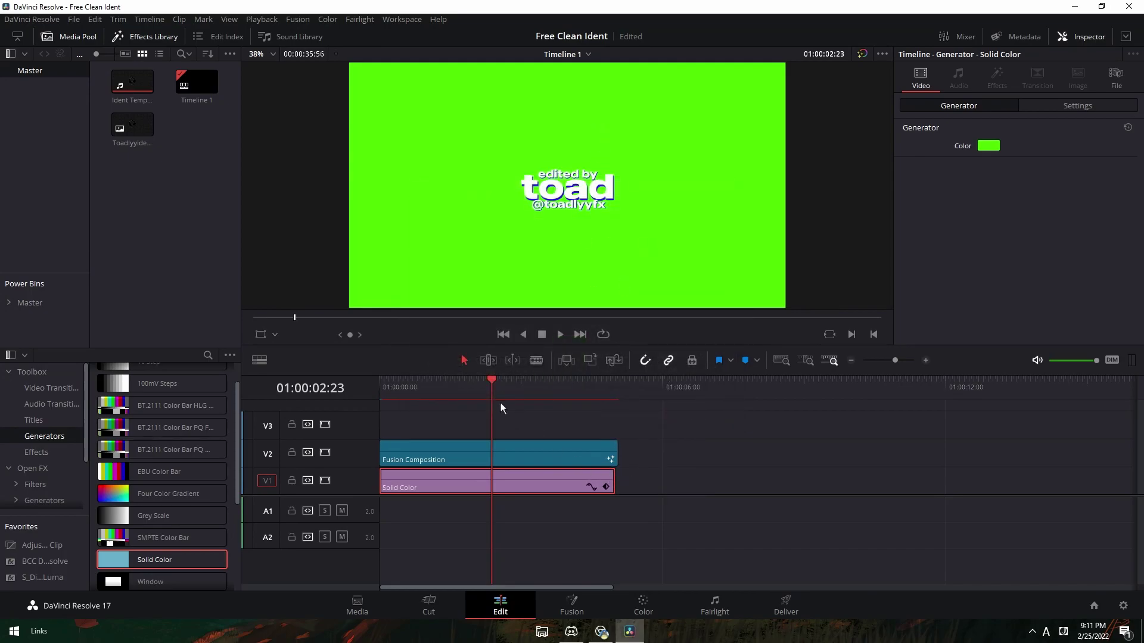
pyautogui.moveTo(500, 403); pyautogui.dragTo(532, 402)
# - On the Deliver page, restrict the render quality to the maximum of 2097151 Kb/s
pyautogui.click(786, 605)
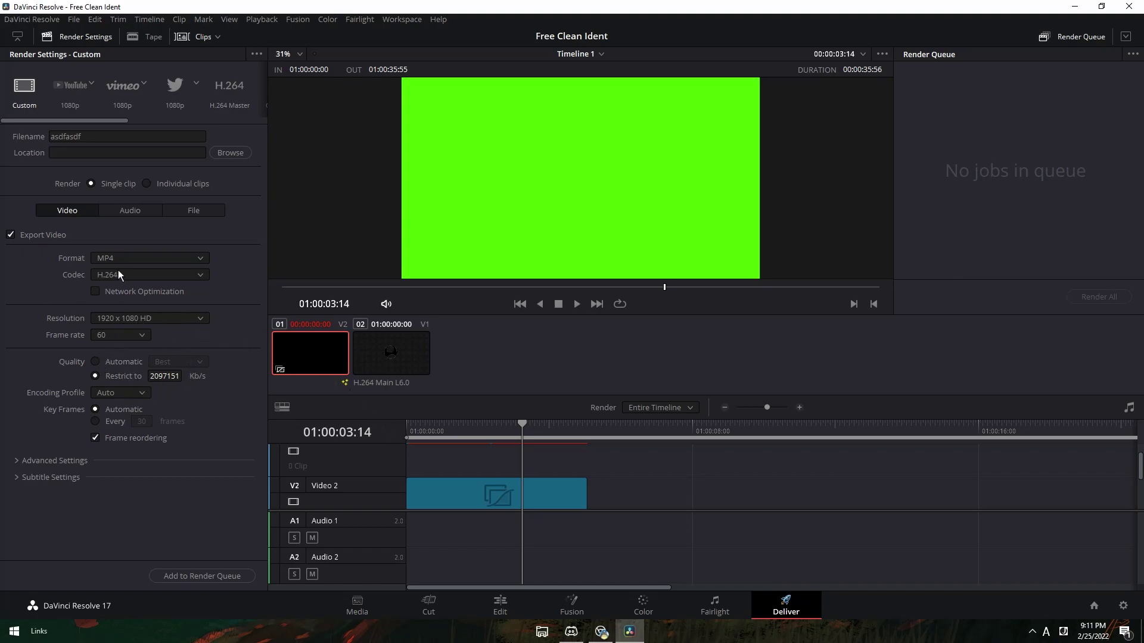
pyautogui.click(123, 319)
pyautogui.click(231, 350)
pyautogui.click(163, 377)
pyautogui.write('11111111')
# - Set the render's key frames to every 120 frames
pyautogui.click(102, 420)
pyautogui.doubleClick(140, 421)
pyautogui.write('111111')
pyautogui.press('Return')
pyautogui.click(96, 408)
# - Set the render location to the Downloads folder
pyautogui.click(231, 153)
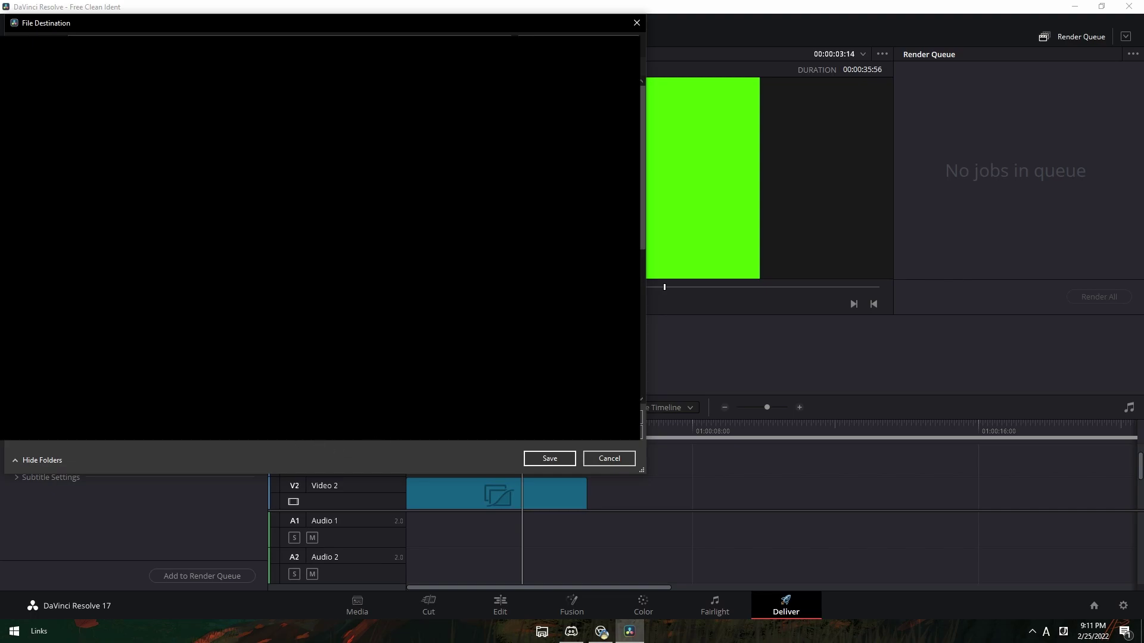
pyautogui.click(550, 458)
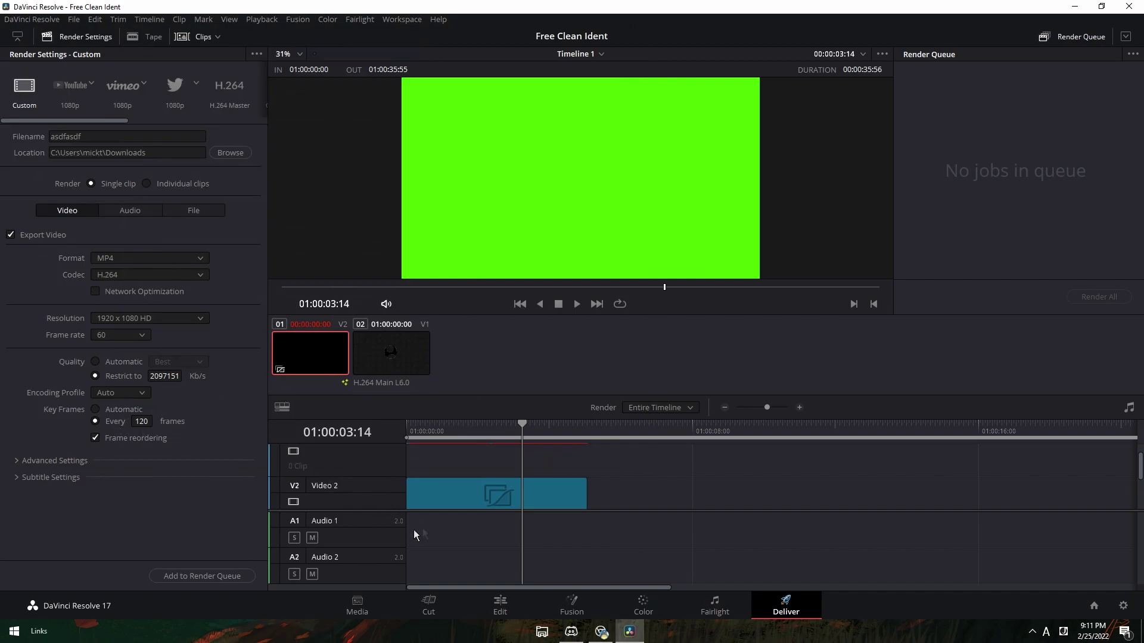
# - Add the ident timeline to the render queue and render all queued jobs
pyautogui.click(205, 578)
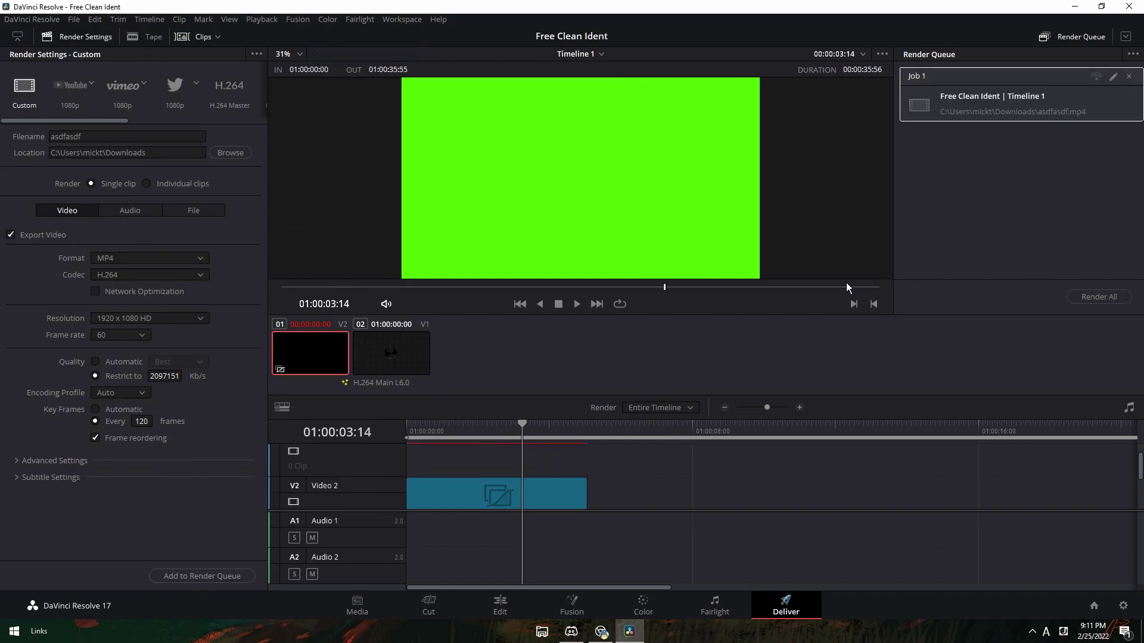
pyautogui.moveTo(523, 434); pyautogui.dragTo(346, 438)
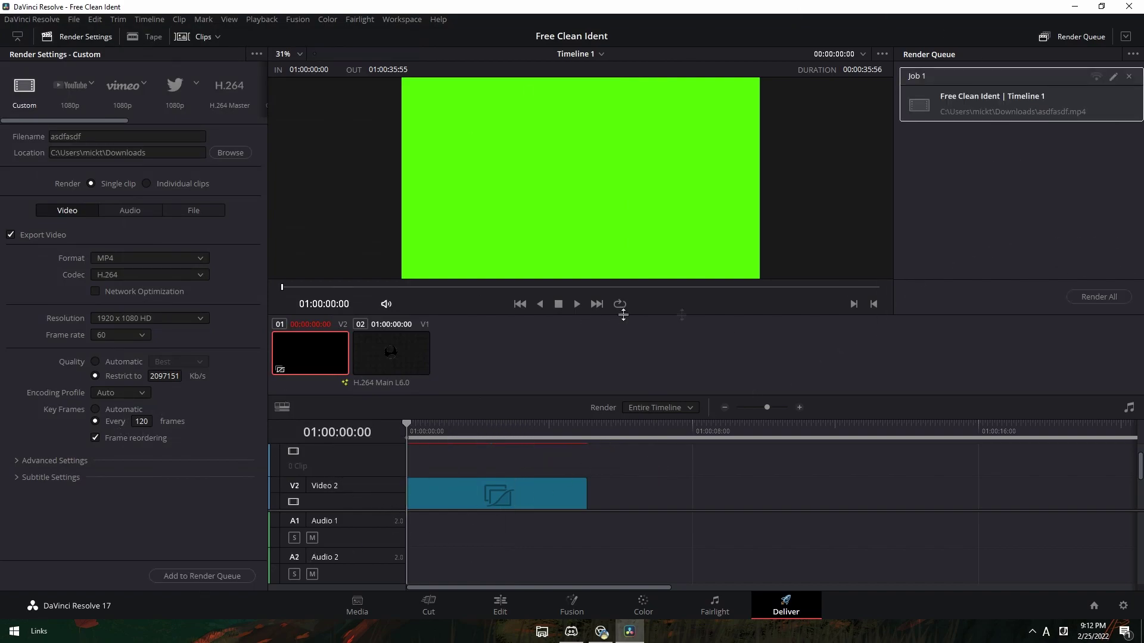
pyautogui.click(1089, 301)
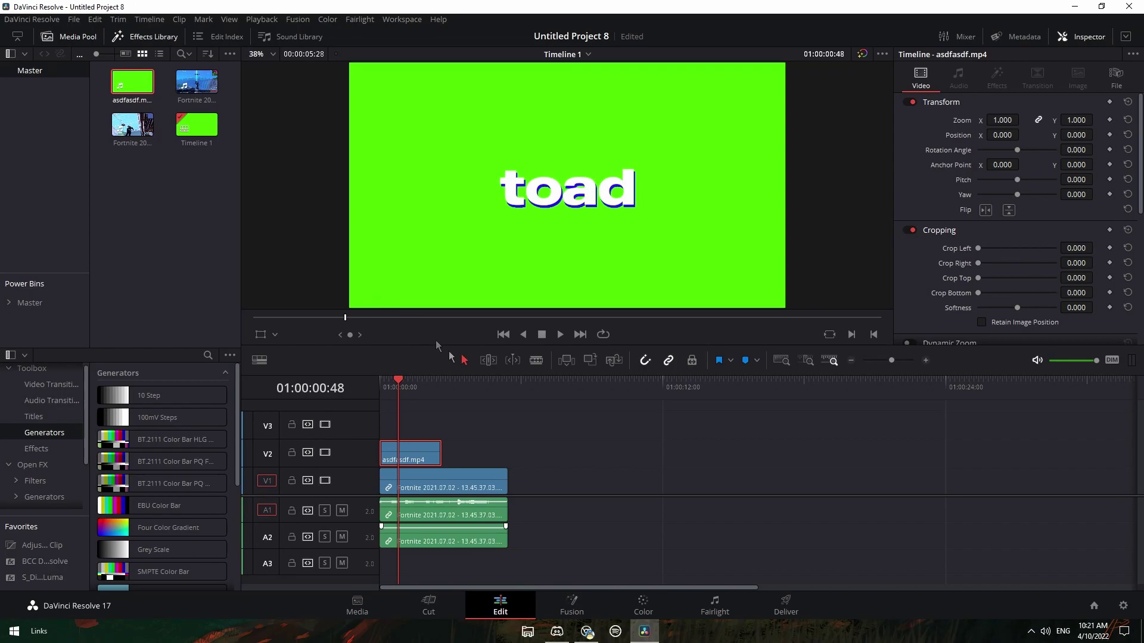
# - Move the playhead to the timeline start and open the asdfasdf.mp4 clip in the Fusion page
pyautogui.moveTo(399, 385)
pyautogui.mouseDown()
pyautogui.moveTo(351, 370)
pyautogui.moveTo(421, 398)
pyautogui.moveTo(410, 401)
pyautogui.moveTo(426, 411)
pyautogui.moveTo(417, 388)
pyautogui.moveTo(400, 387)
pyautogui.mouseUp()
pyautogui.rightClick(421, 456)
pyautogui.click(463, 488)
pyautogui.moveTo(480, 392); pyautogui.dragTo(381, 413)
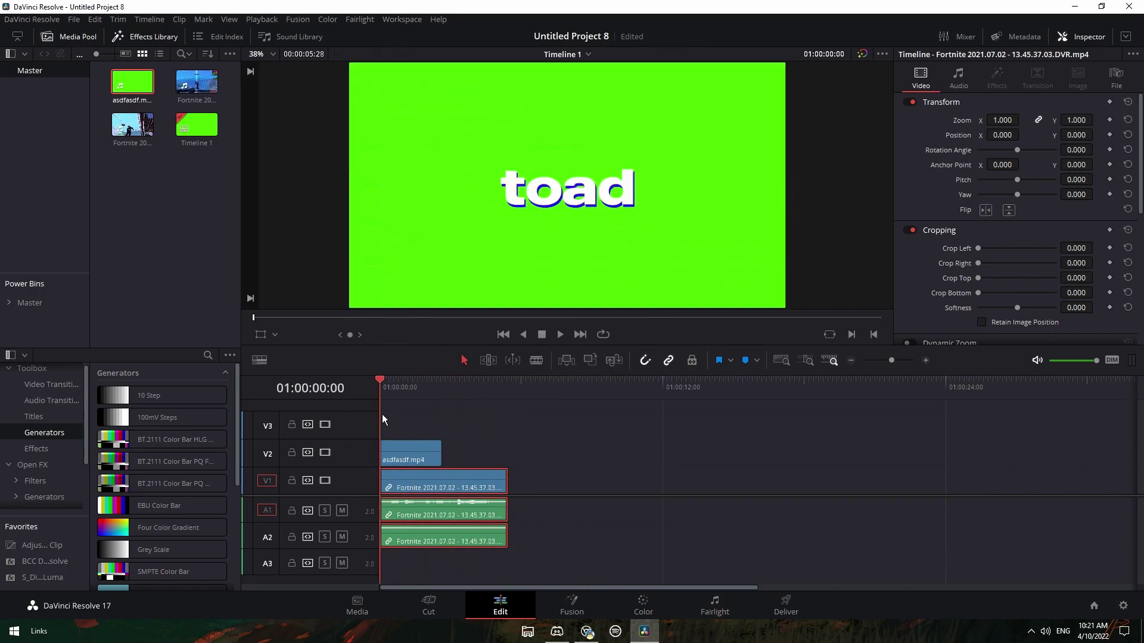
pyautogui.rightClick(403, 446)
pyautogui.click(401, 413)
pyautogui.rightClick(420, 458)
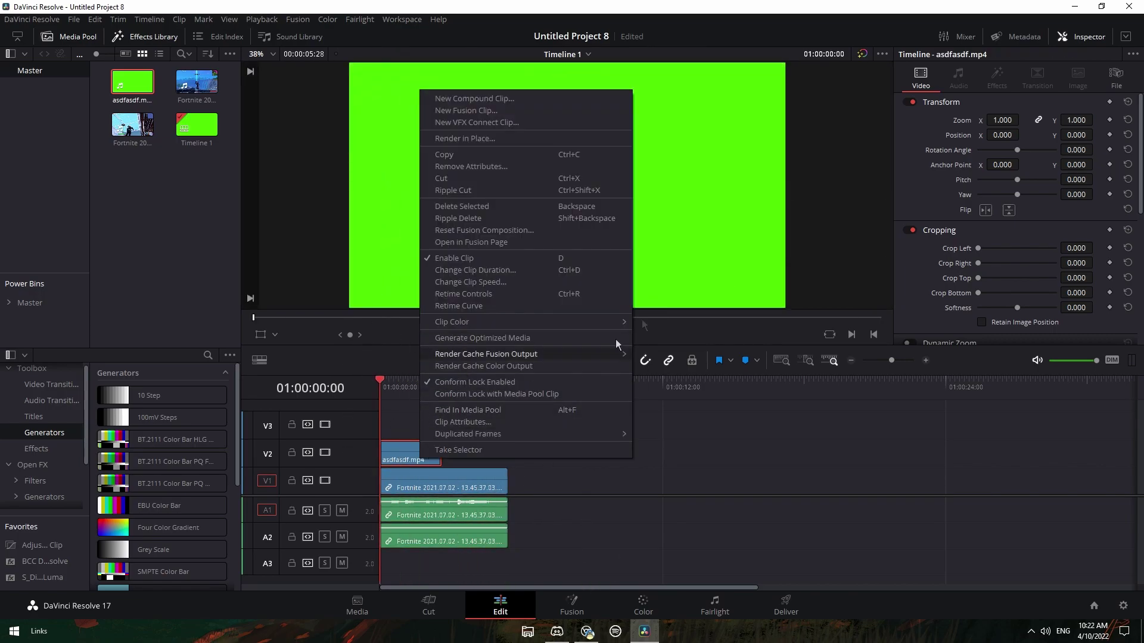
pyautogui.click(538, 242)
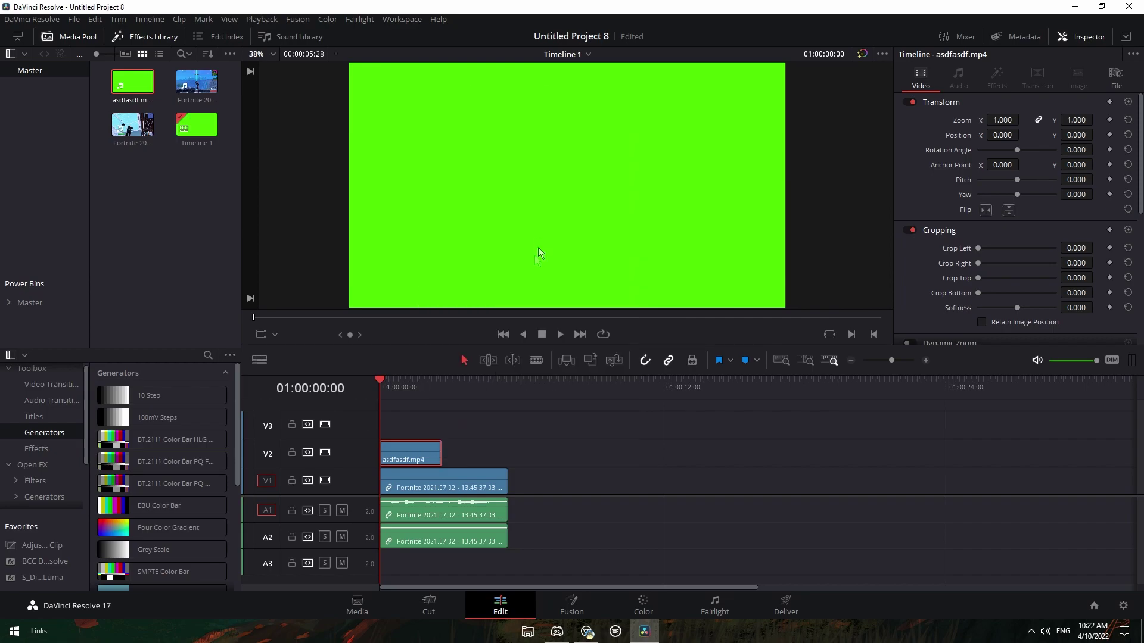
pyautogui.rightClick(219, 499)
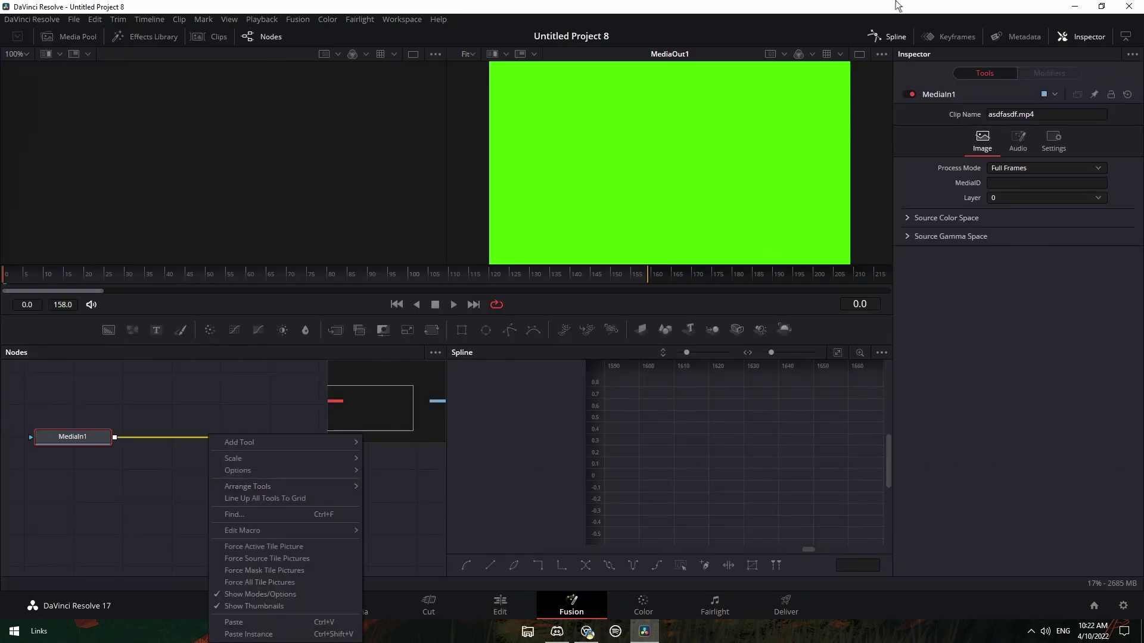
pyautogui.press('Escape')
pyautogui.hotkey('shift', 'space')
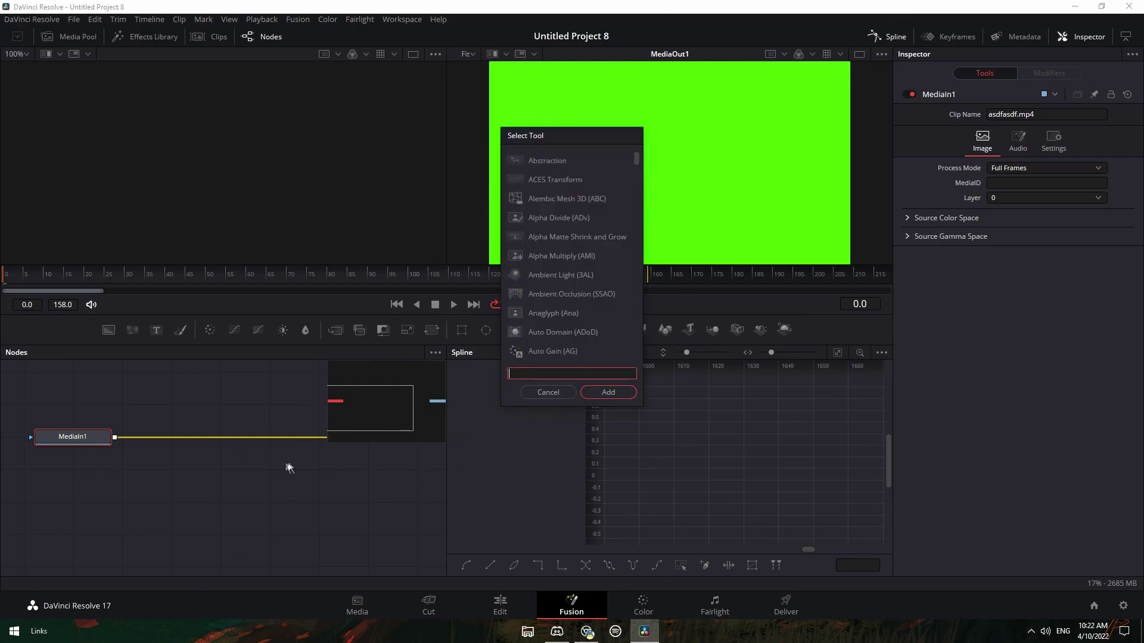
pyautogui.click(569, 397)
# - Hide the Spline editor and insert a Delta Keyer node on the connection between MediaIn1 and MediaOut1
pyautogui.click(888, 37)
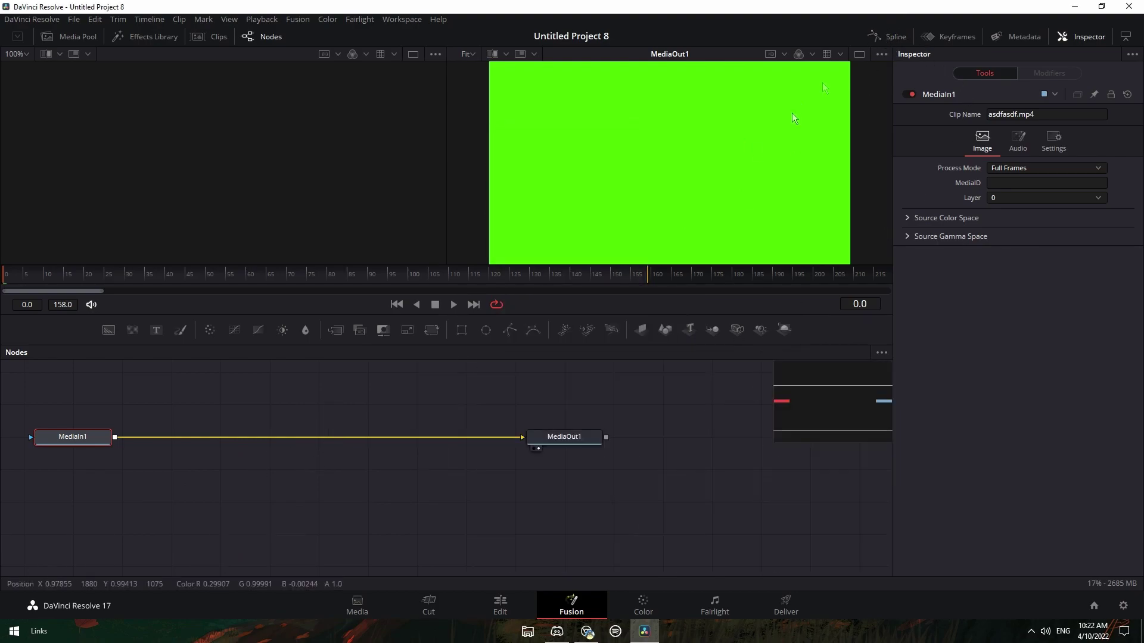
pyautogui.click(624, 514)
pyautogui.hotkey('shift', 'space')
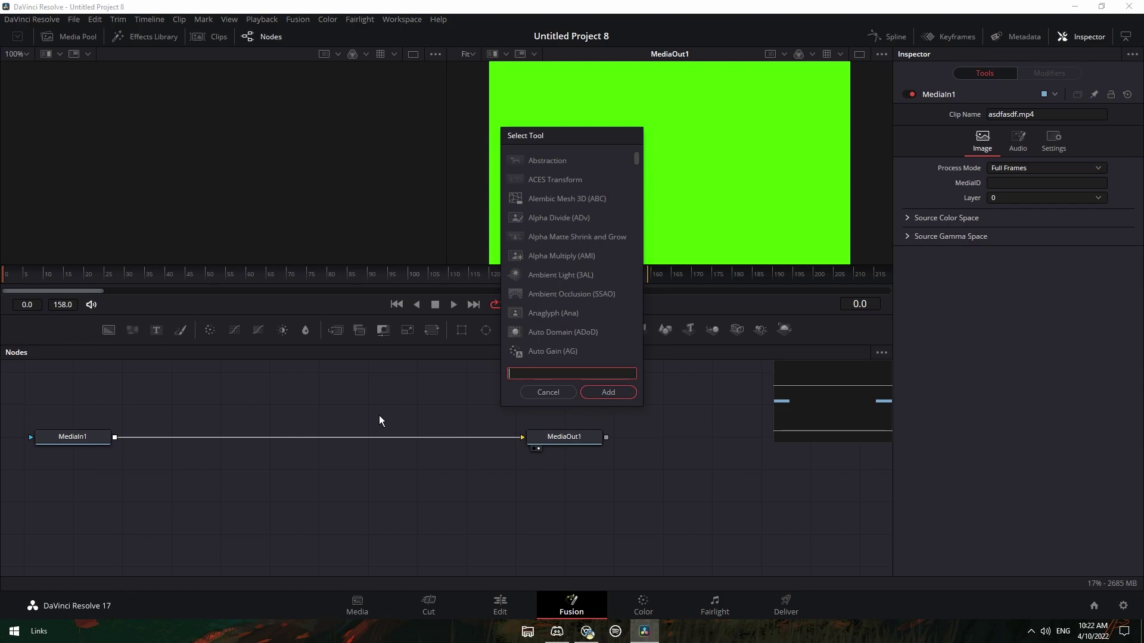
pyautogui.write('delta')
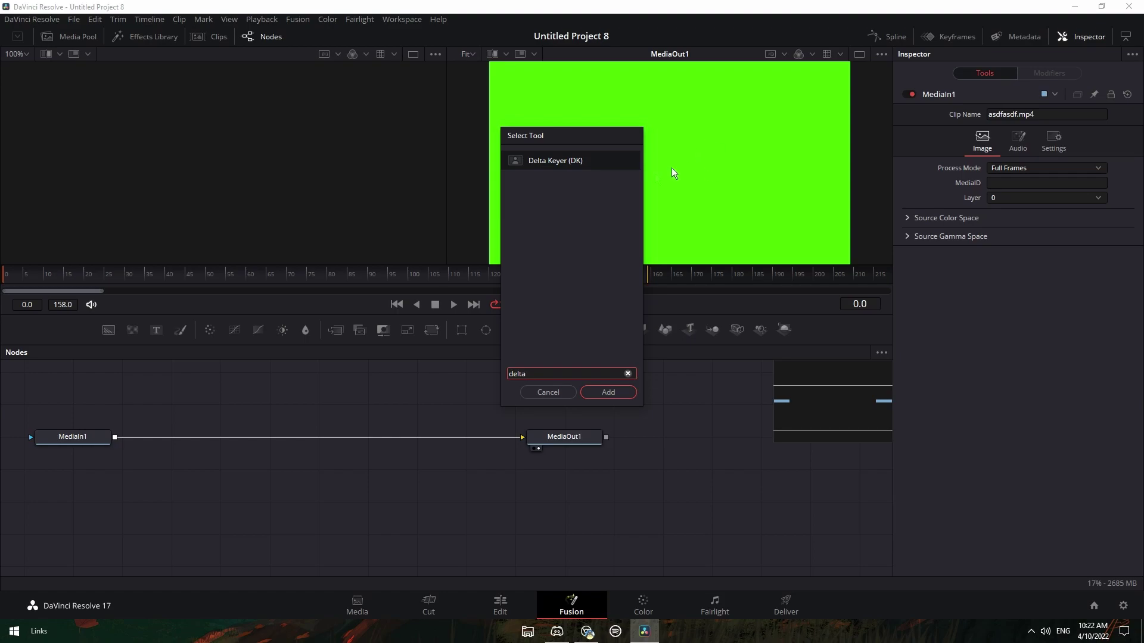
pyautogui.click(583, 162)
pyautogui.click(608, 392)
pyautogui.moveTo(432, 499); pyautogui.dragTo(356, 441)
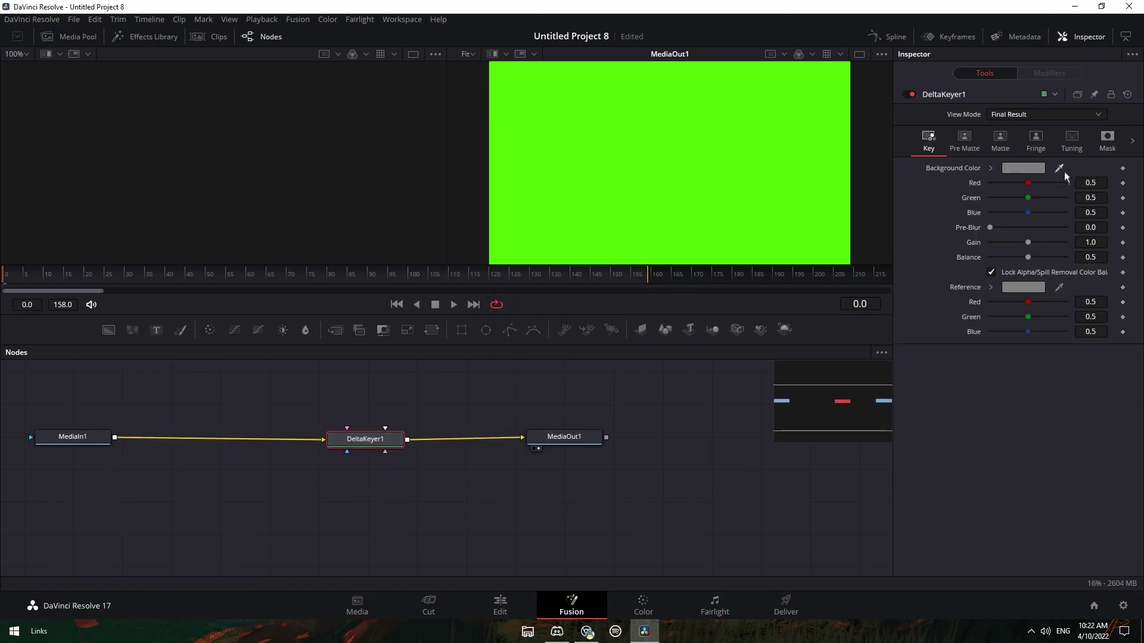
# - Sample the green screen in the viewer as the Delta Keyer's background color and play back the keyed ident in the Edit page
pyautogui.moveTo(1056, 170); pyautogui.dragTo(829, 261)
pyautogui.click(499, 605)
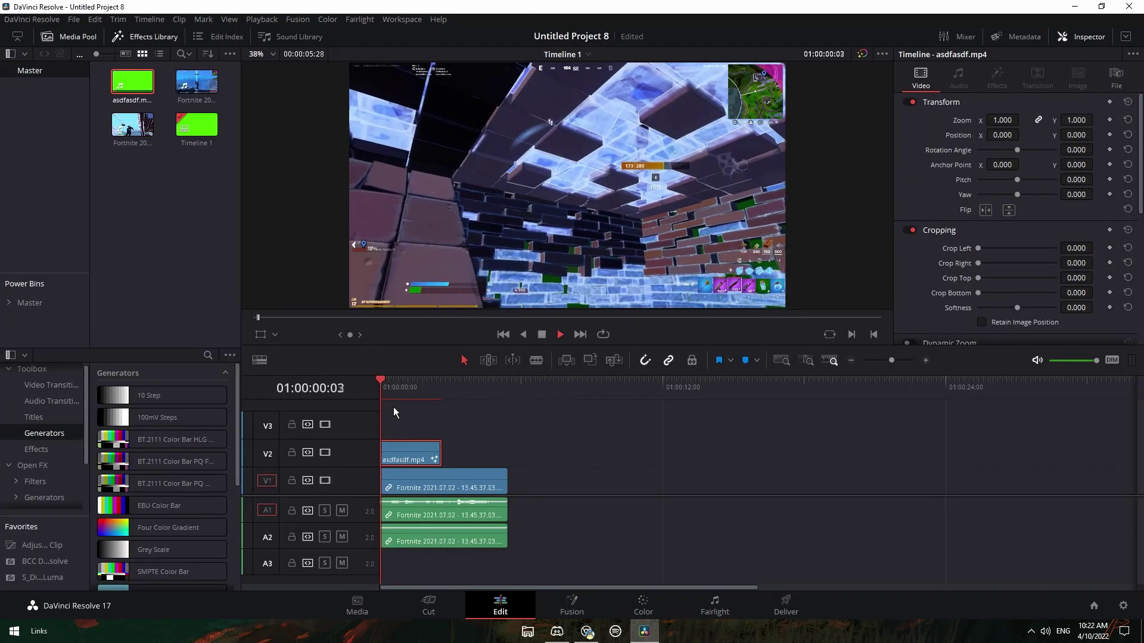
pyautogui.press('space')
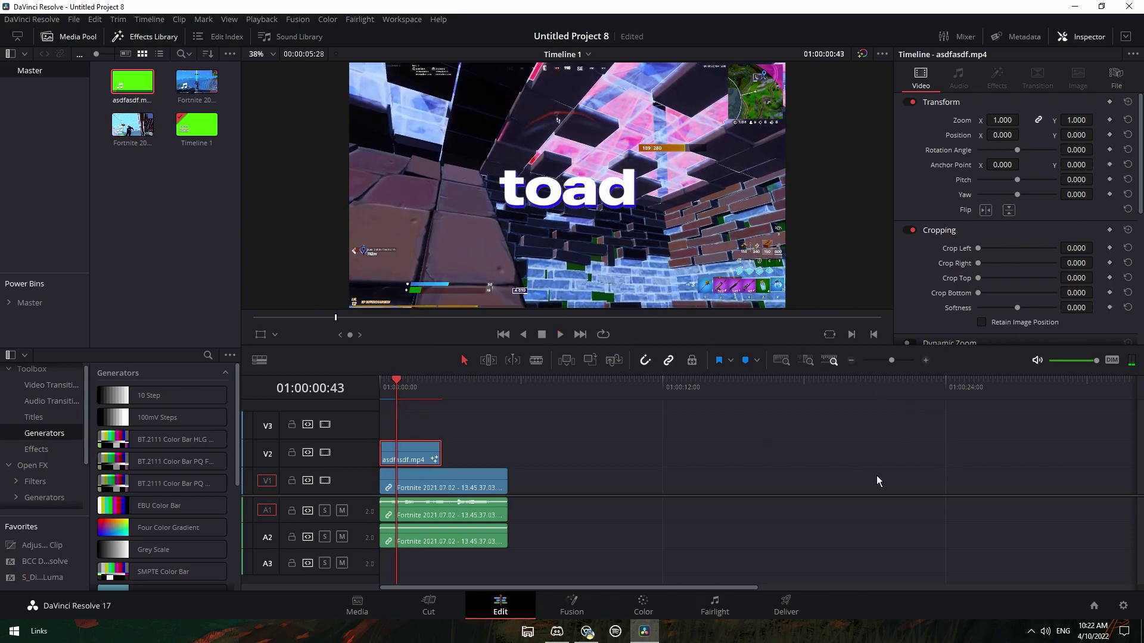
pyautogui.press('space')
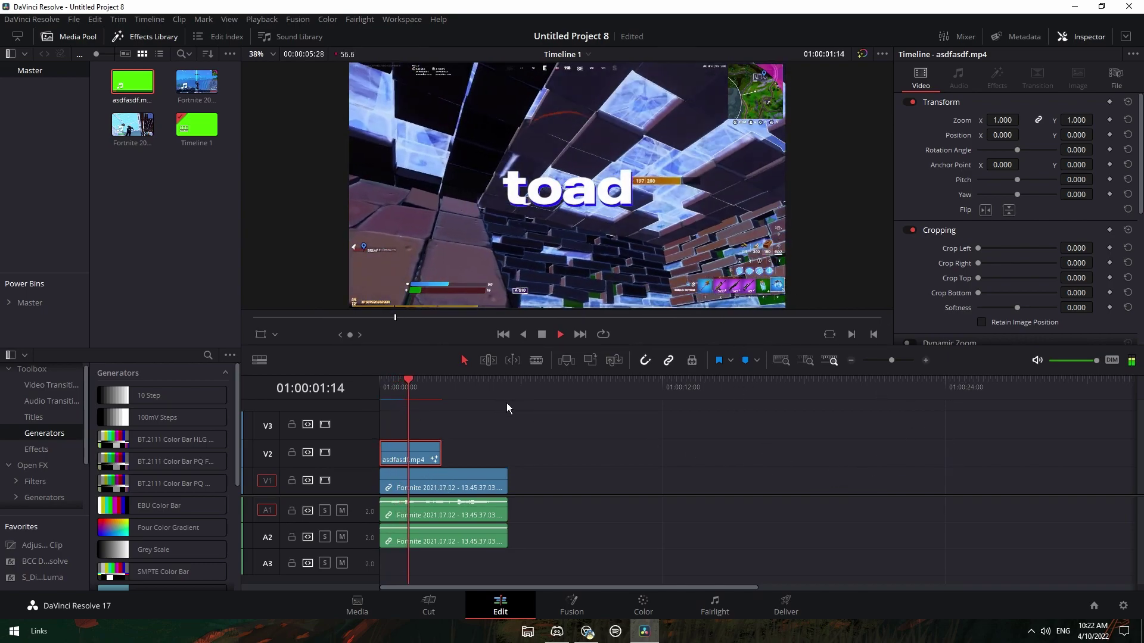